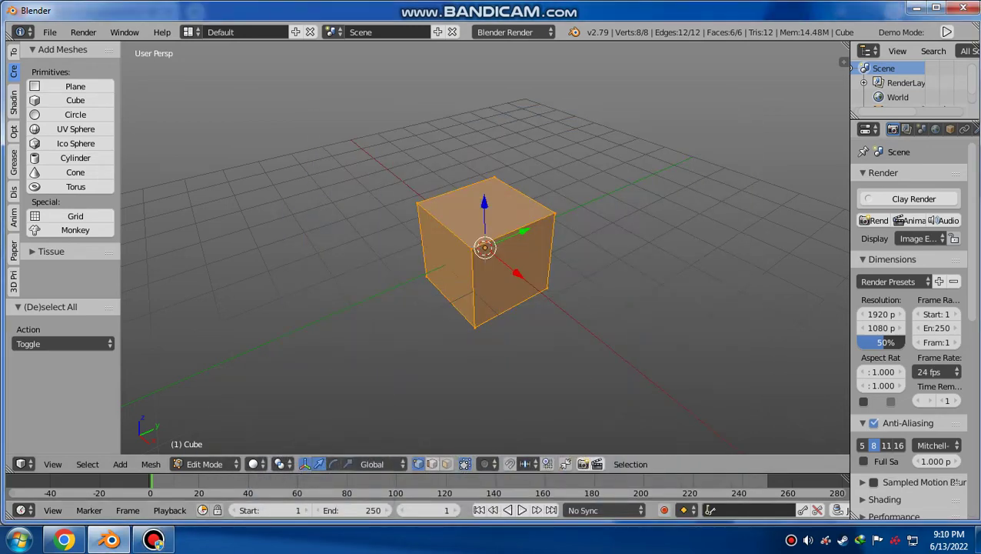
# - Bevel the cube's edge ring with 5 segments and offset 1 into a cylinder
pyautogui.click(431, 464)
pyautogui.keyDown('ctrl'); pyautogui.keyDown('alt'); pyautogui.rightClick(446, 226); pyautogui.keyUp('alt'); pyautogui.keyUp('ctrl')
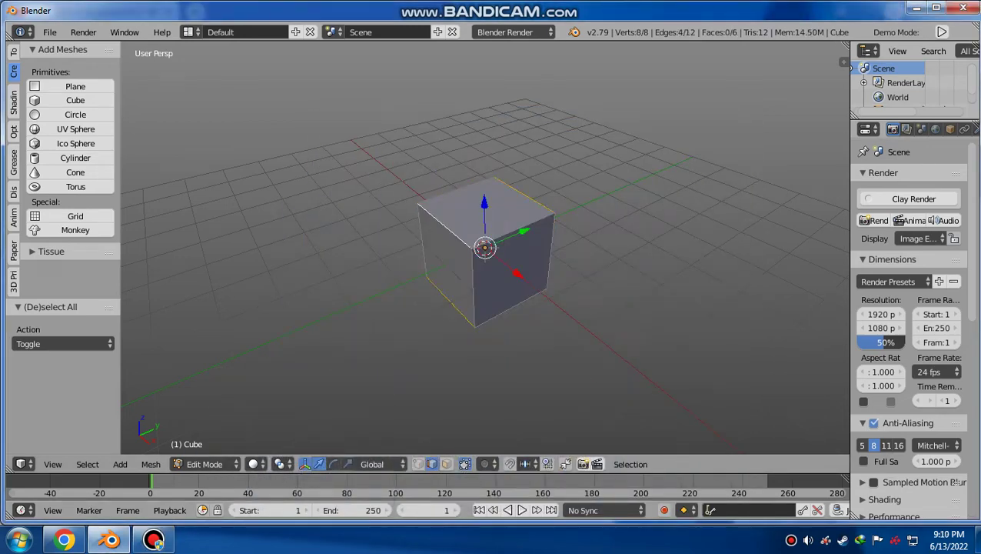
pyautogui.hotkey('ctrl', 'b')
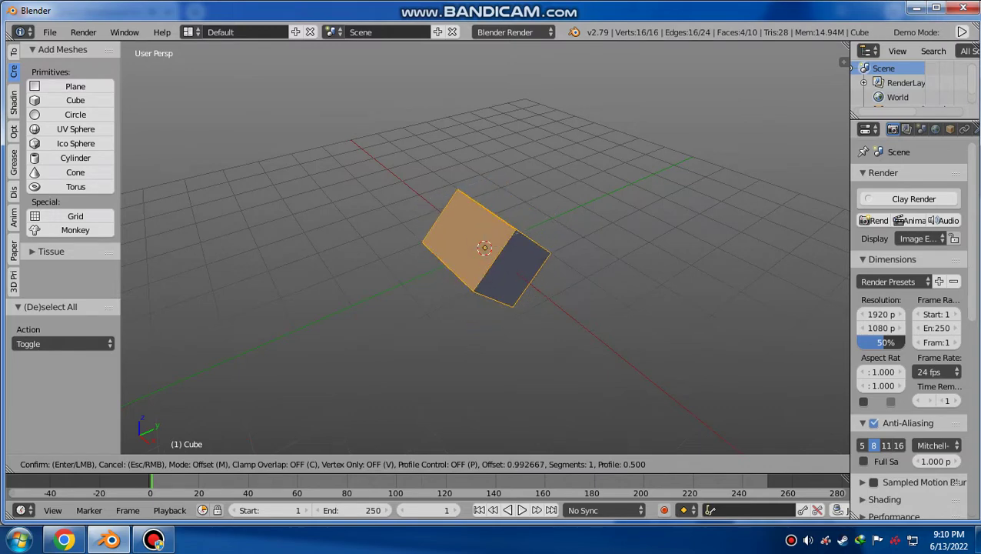
pyautogui.scroll(3, 550, 236)
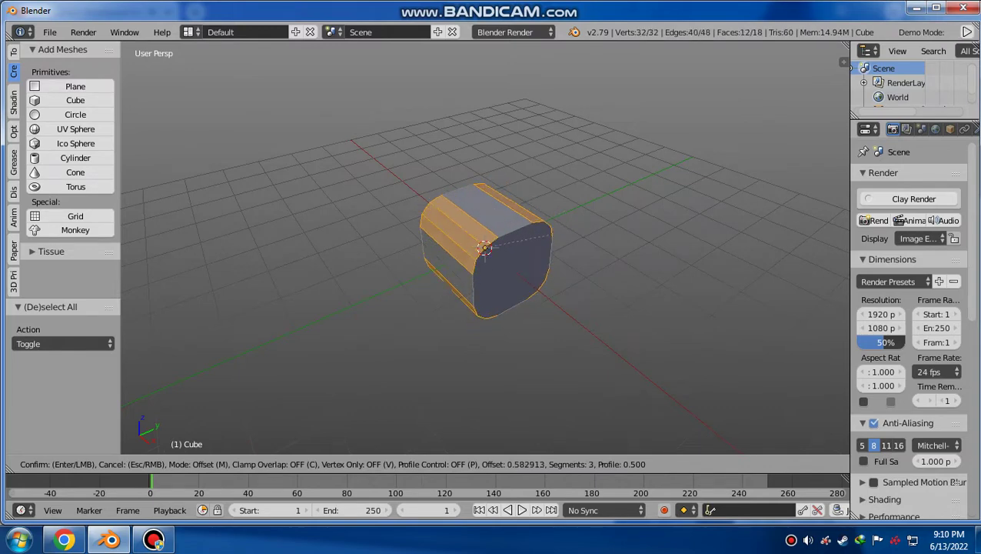
pyautogui.scroll(1, 484, 247)
pyautogui.press('1')
pyautogui.press('Return')
# - Remove doubles to merge duplicate vertices, then return to Object Mode
pyautogui.press('w')
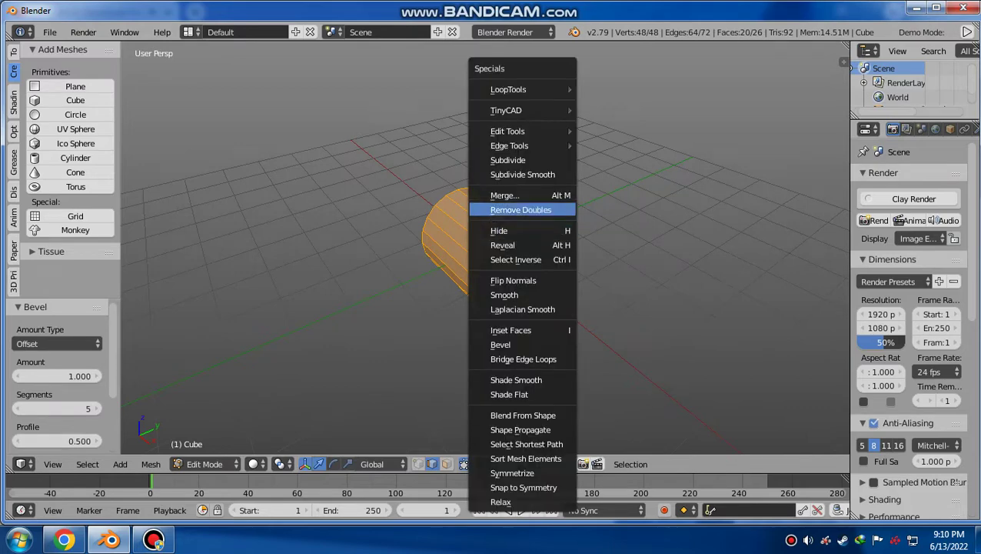
pyautogui.click(523, 207)
pyautogui.click(204, 464)
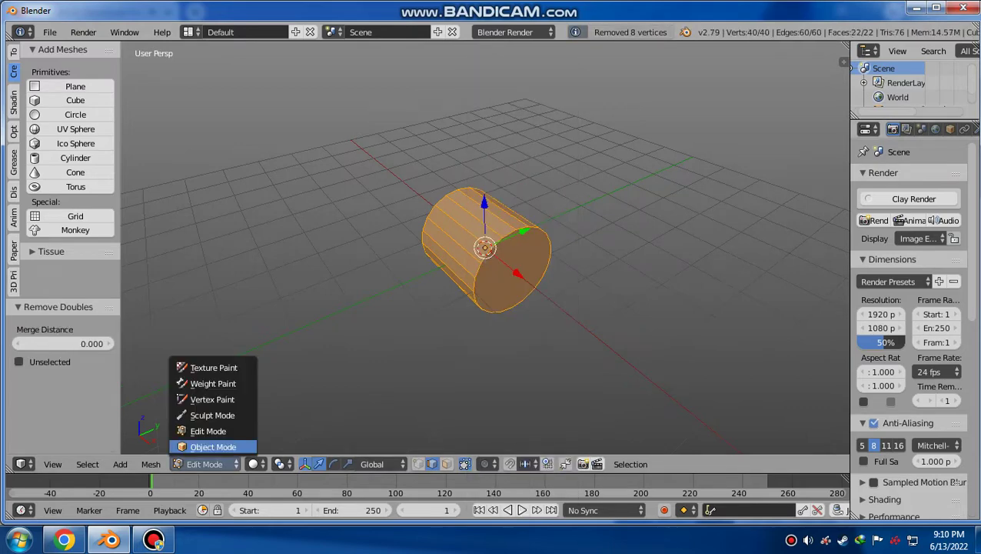
pyautogui.click(219, 446)
pyautogui.moveTo(492, 346); pyautogui.dragTo(538, 323, button='middle')
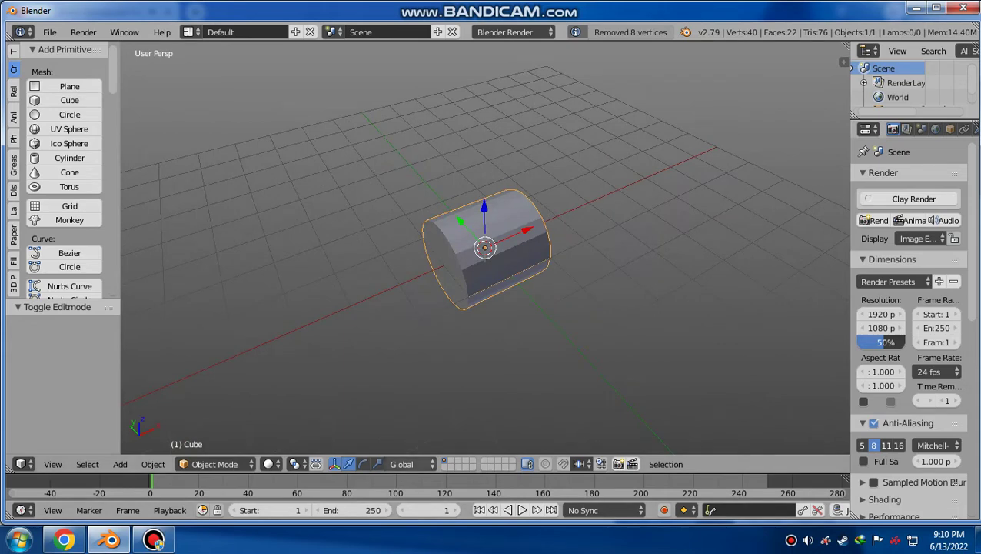
# - Flatten the cylinder along X and shrink it into a thin disc at 0.624 scale
pyautogui.click(377, 463)
pyautogui.moveTo(528, 229); pyautogui.dragTo(498, 241)
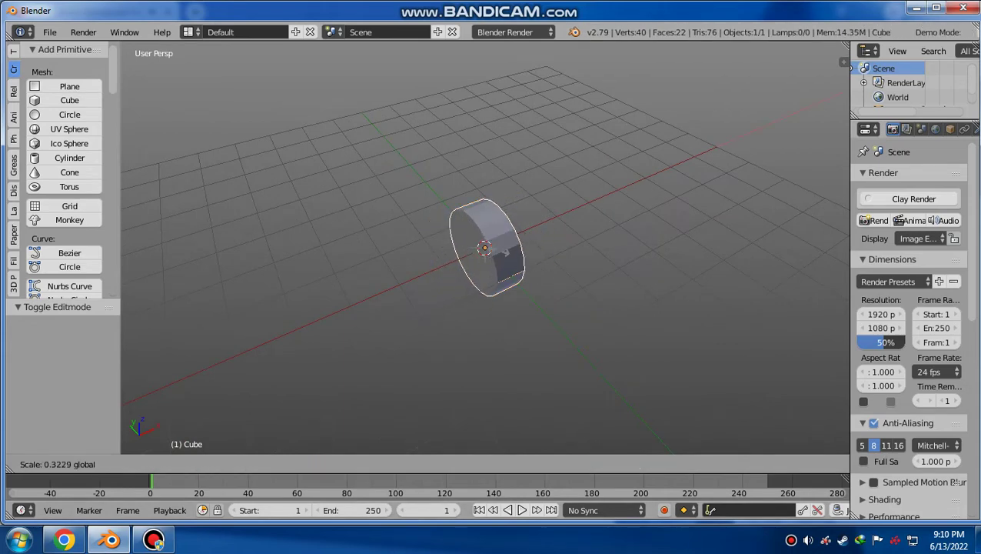
pyautogui.moveTo(492, 346); pyautogui.dragTo(523, 331, button='middle')
pyautogui.moveTo(526, 232)
pyautogui.mouseDown(button='middle')
pyautogui.moveTo(538, 246)
pyautogui.moveTo(531, 261)
pyautogui.mouseUp(button='middle')
pyautogui.press('s')
pyautogui.click(525, 251)
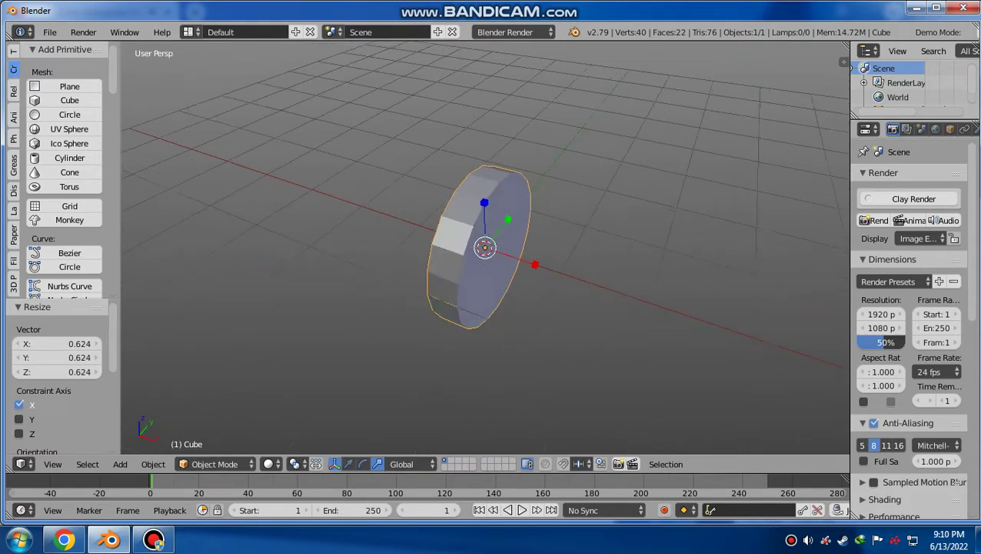
pyautogui.press('s')
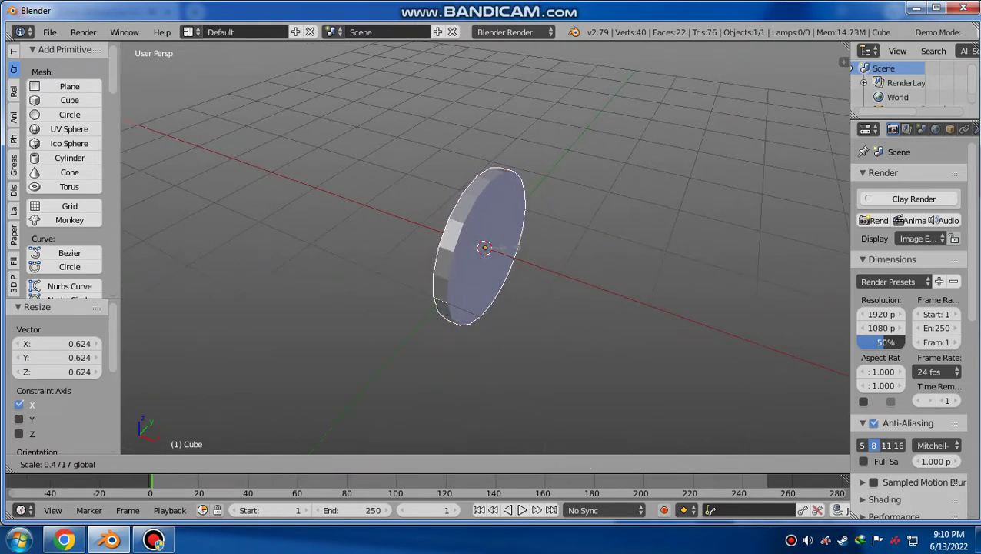
pyautogui.press('Return')
# - Re-enter Edit Mode and select the disc's front face
pyautogui.moveTo(484, 308); pyautogui.dragTo(492, 277, button='middle')
pyautogui.press('Tab')
pyautogui.moveTo(485, 322)
pyautogui.mouseDown(button='middle')
pyautogui.moveTo(492, 277)
pyautogui.moveTo(485, 308)
pyautogui.mouseUp(button='middle')
pyautogui.press('a')
pyautogui.rightClick(485, 254)
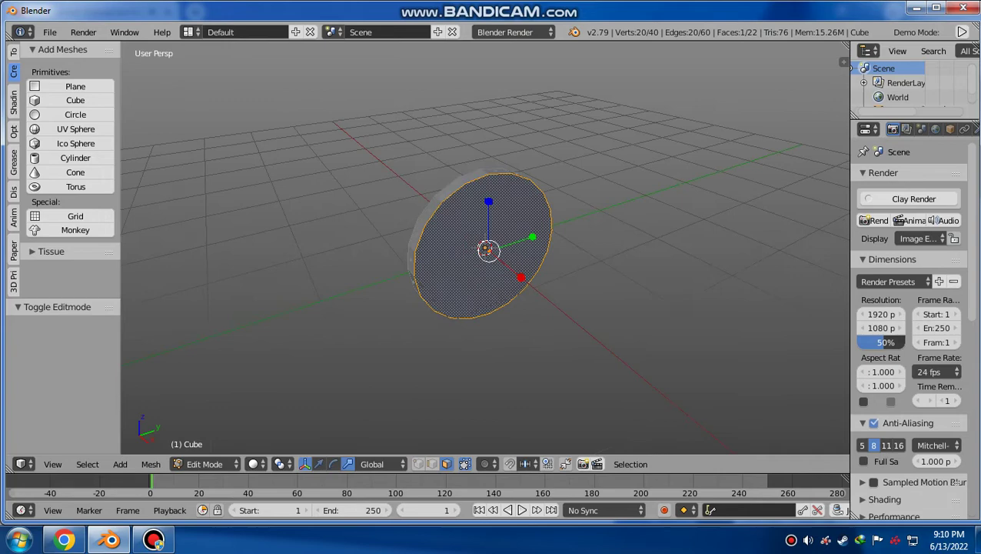
# - In Right Ortho view, extrude the front face in place and shrink it to 0.939
pyautogui.press('KP_3')
pyautogui.press('KP_5')
pyautogui.scroll(1, 485, 246)
pyautogui.scroll(1, 485, 246)
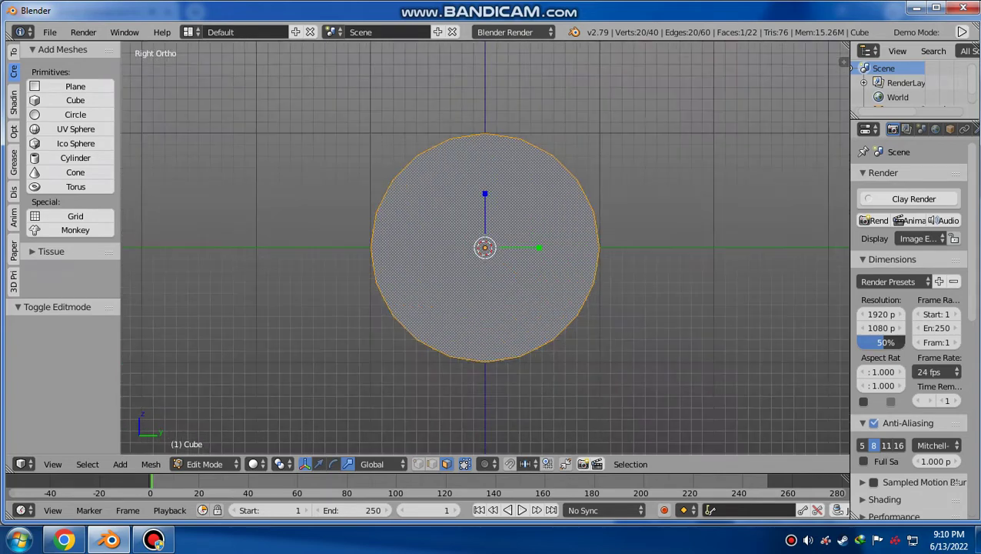
pyautogui.press('e')
pyautogui.press('Escape')
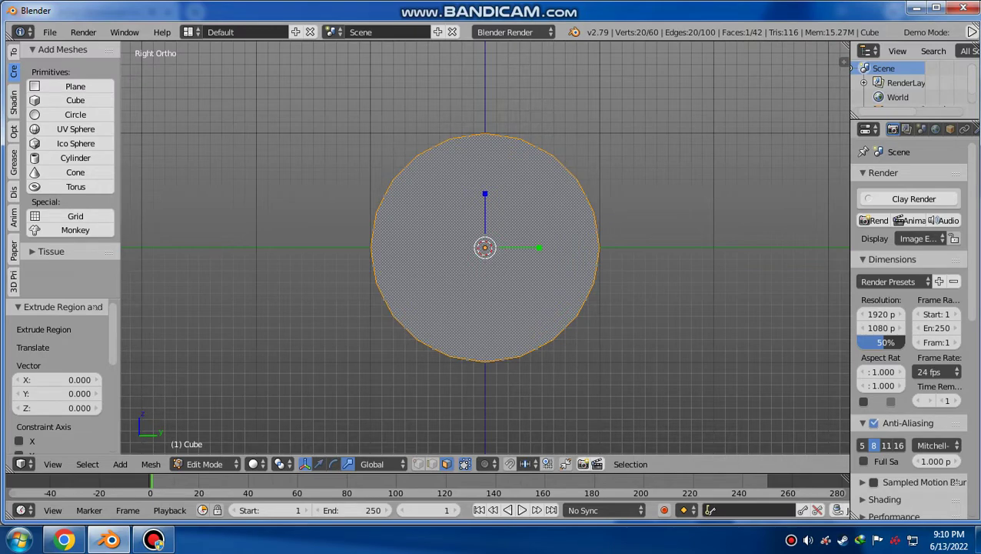
pyautogui.press('s')
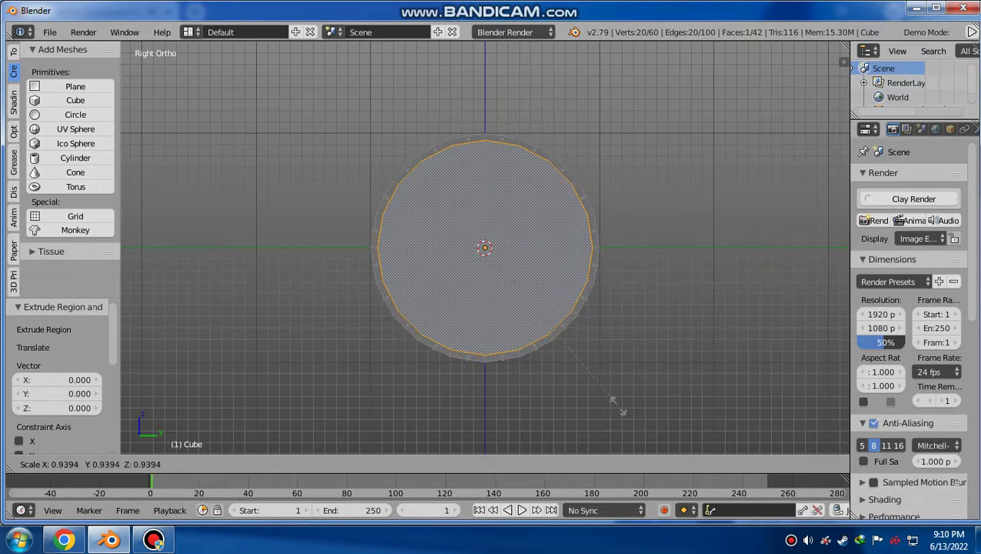
pyautogui.click(613, 400)
# - Extrude the inner face again and sink it 0.085 inward along the axis
pyautogui.moveTo(612, 399); pyautogui.dragTo(585, 362, button='middle')
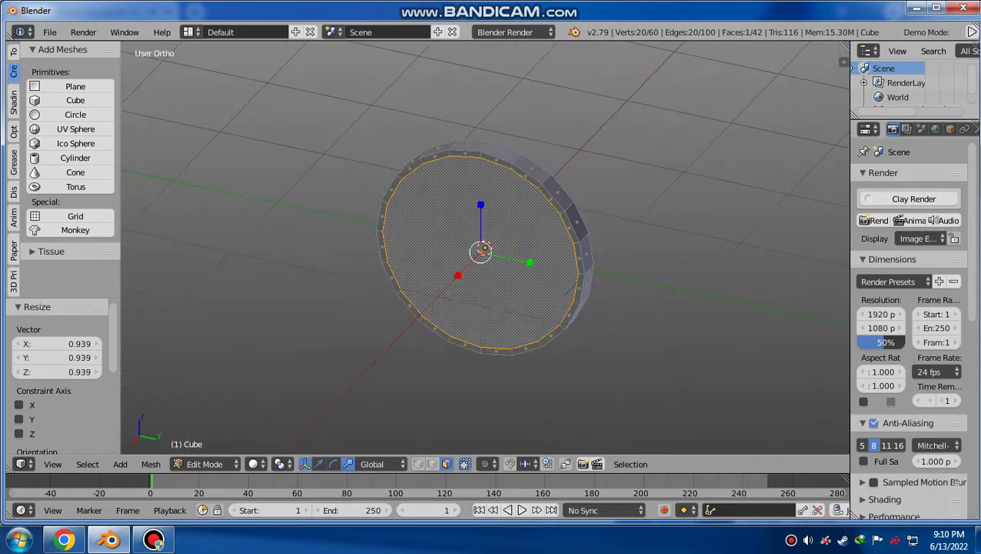
pyautogui.scroll(2, 484, 254)
pyautogui.press('e')
pyautogui.rightClick(485, 249)
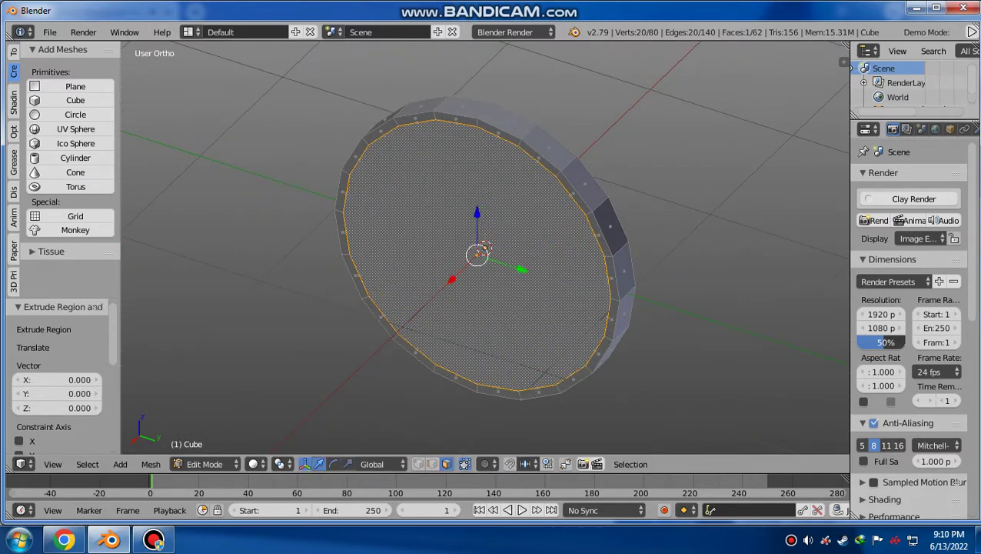
pyautogui.press('g')
pyautogui.press('z')
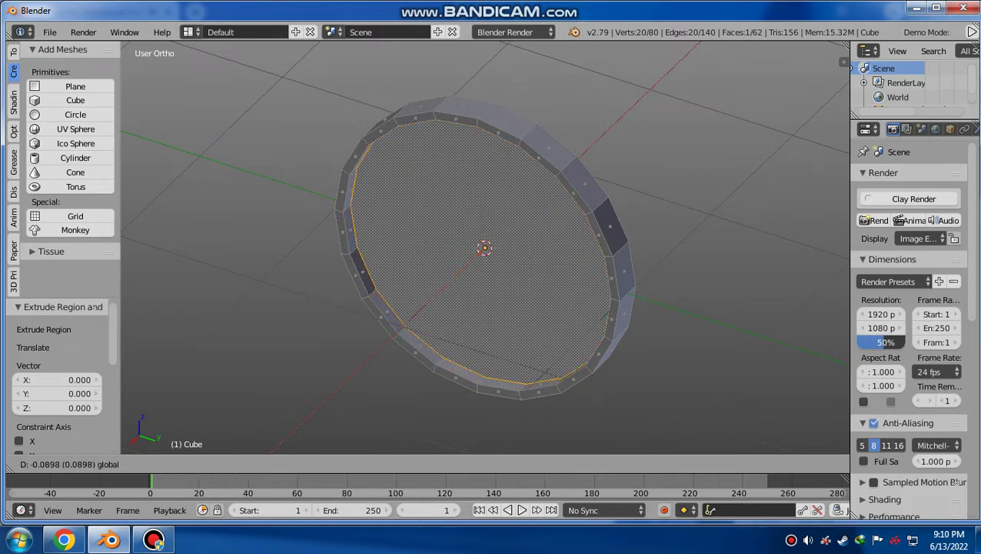
pyautogui.press('Return')
# - Shrink the recessed face to 0.948 and add another in-place extrusion
pyautogui.press('KP_3')
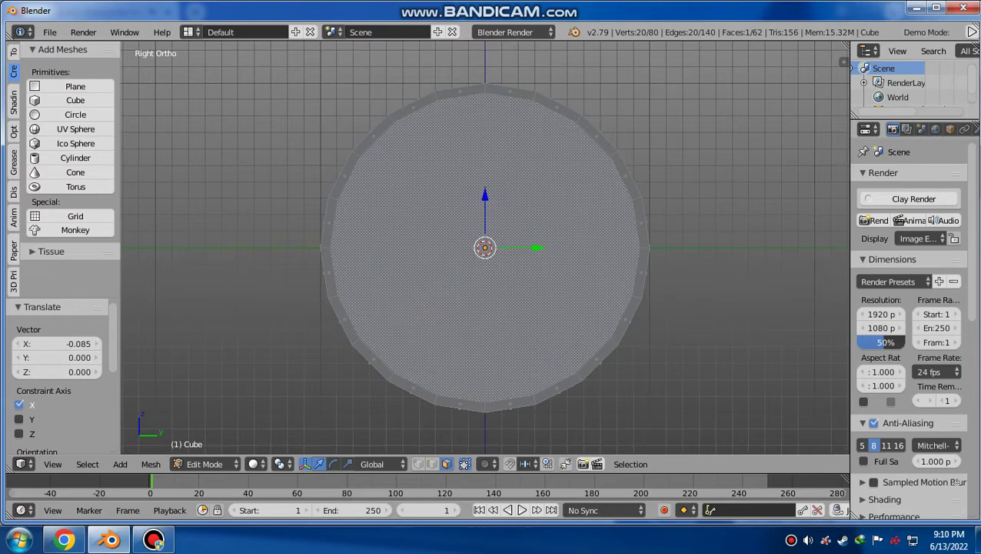
pyautogui.press('s')
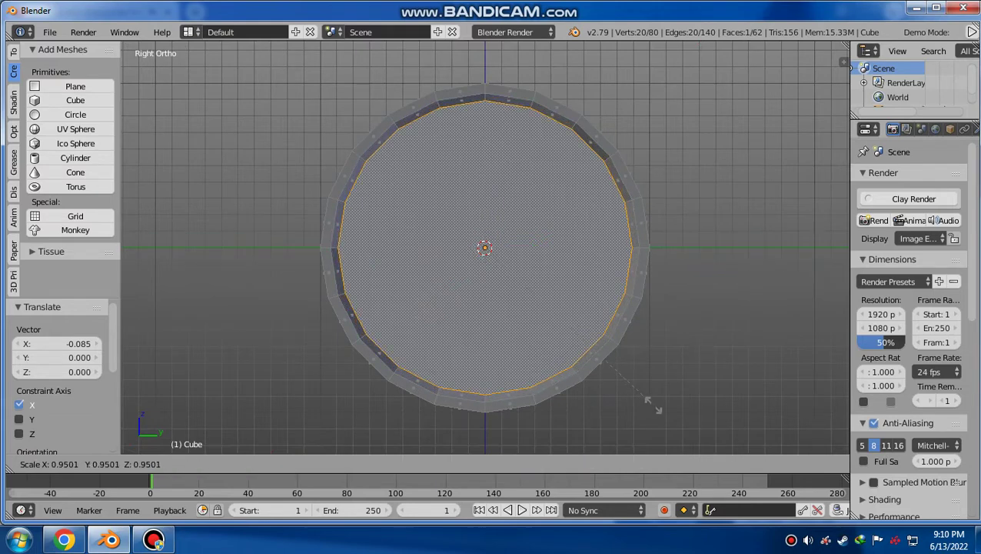
pyautogui.press('Return')
pyautogui.press('e')
pyautogui.press('Escape')
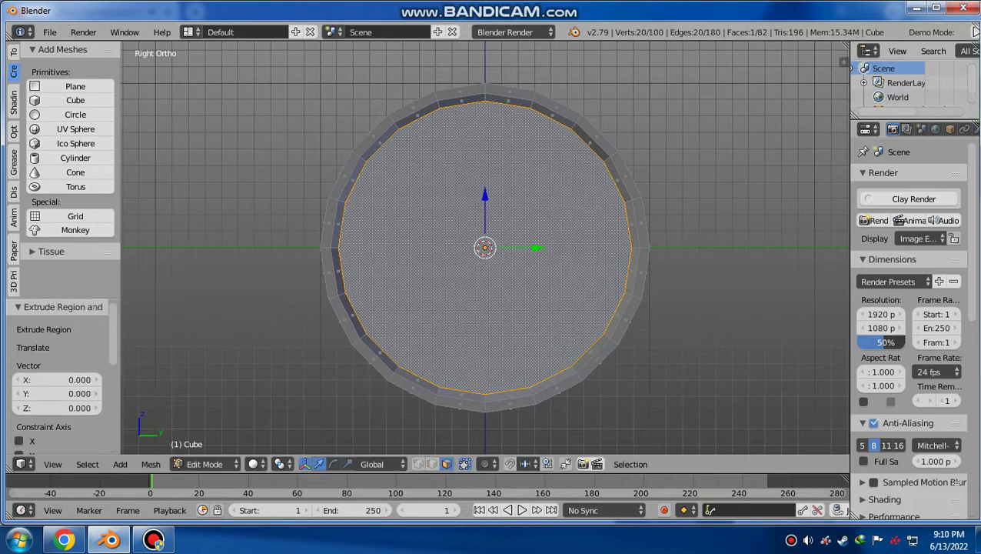
# - Shrink the centre face to 0.219 and extrude it 0.578 along X into a hub
pyautogui.press('s')
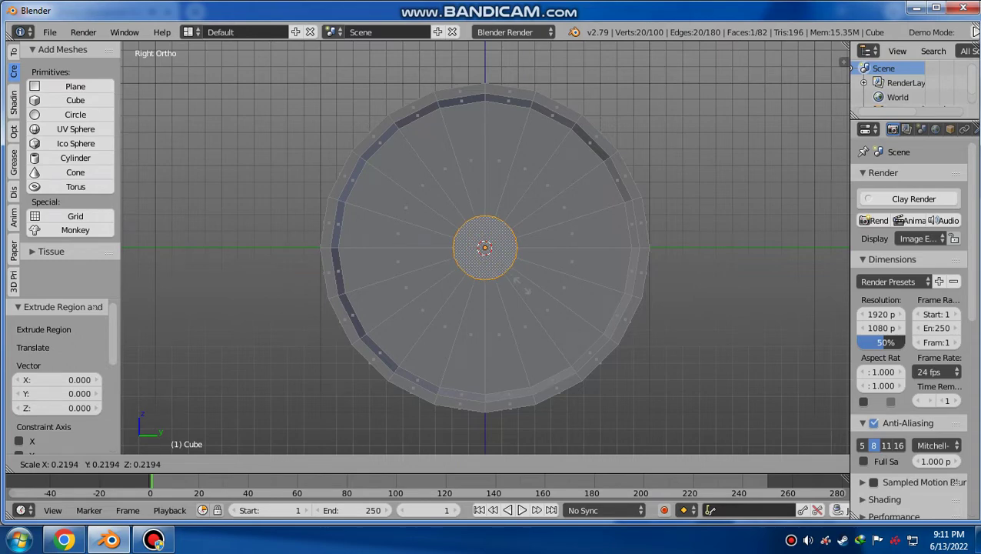
pyautogui.click(523, 286)
pyautogui.moveTo(523, 286); pyautogui.dragTo(492, 261, button='middle')
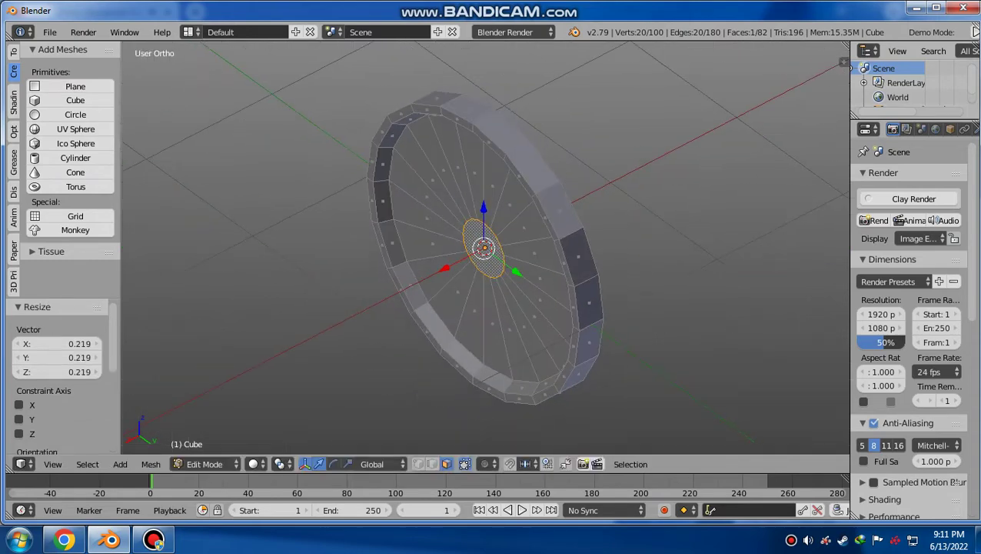
pyautogui.press('e')
pyautogui.press('Escape')
pyautogui.press('g')
pyautogui.press('x')
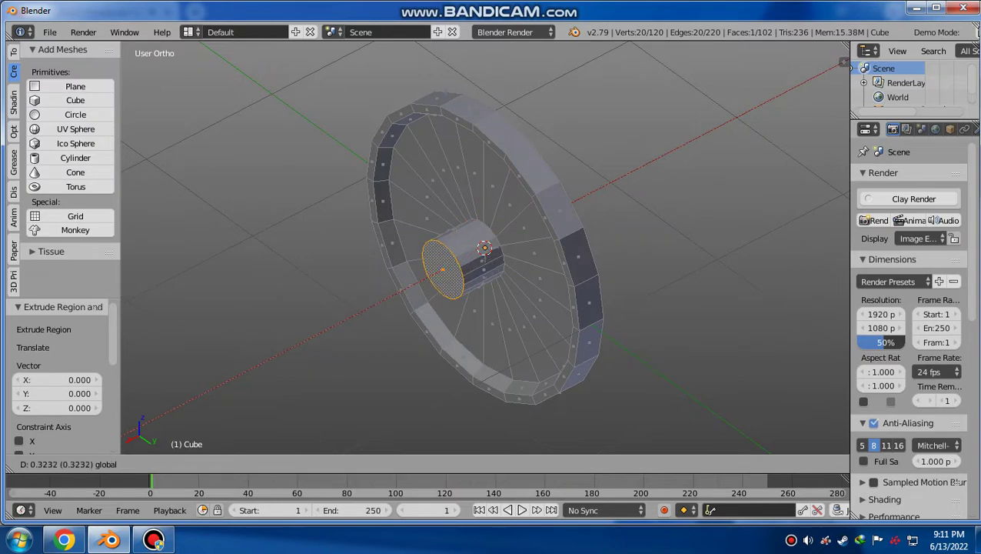
pyautogui.press('Return')
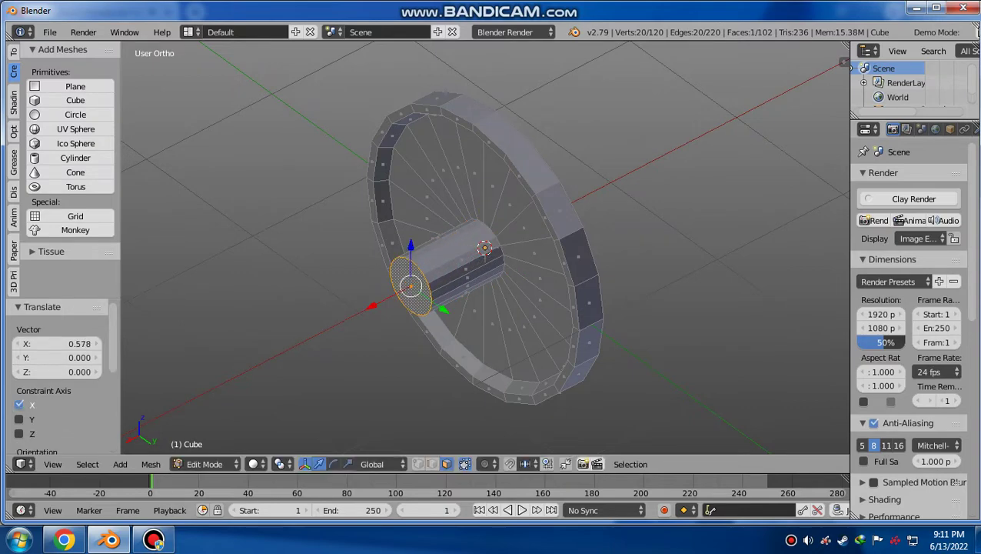
pyautogui.moveTo(538, 269)
pyautogui.mouseDown(button='middle')
pyautogui.moveTo(507, 253)
pyautogui.moveTo(554, 223)
pyautogui.mouseUp(button='middle')
pyautogui.rightClick(525, 346)
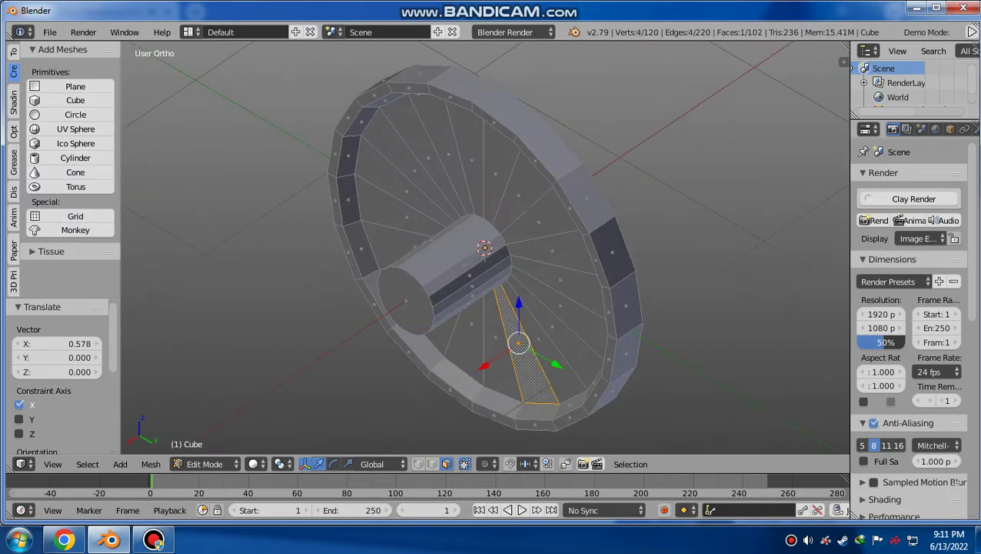
# - Select all linked inner disc faces and extrude them outward by 0.032
pyautogui.hotkey('ctrl', 'l')
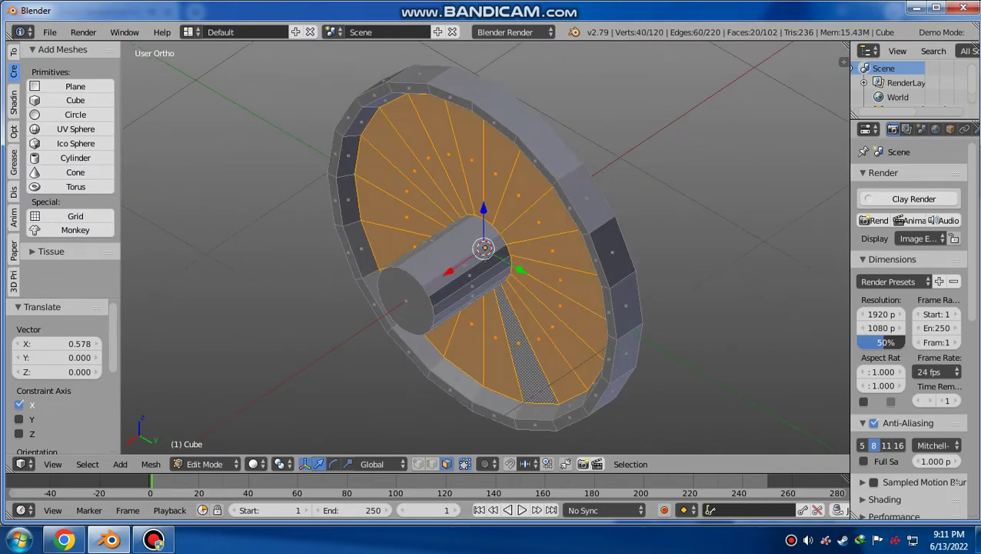
pyautogui.press('e')
pyautogui.click(485, 248)
pyautogui.moveTo(484, 248); pyautogui.dragTo(484, 248, button='middle')
# - Move the disc's back face -0.04 along X, extrude it, and begin scaling it up
pyautogui.rightClick(485, 247)
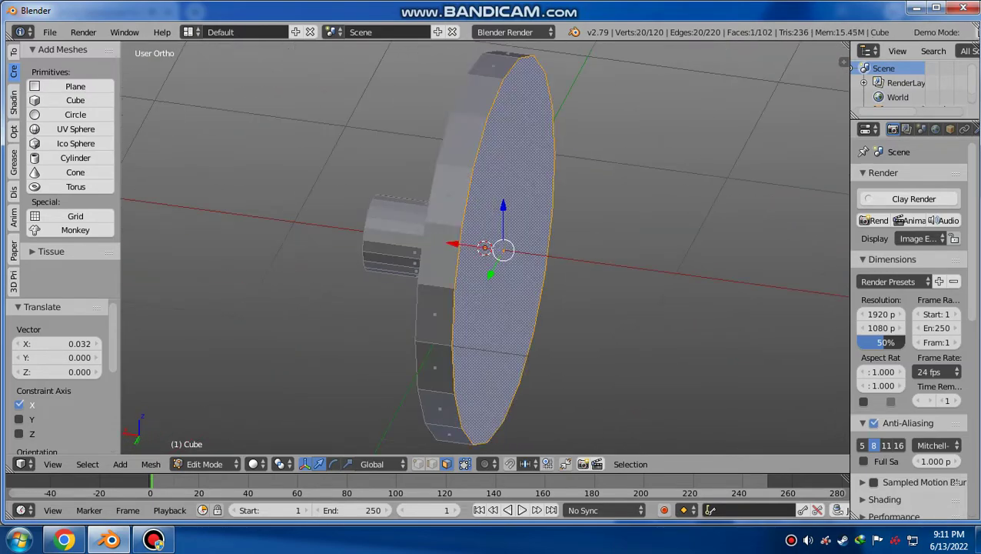
pyautogui.press('g')
pyautogui.press('x')
pyautogui.press('Return')
pyautogui.moveTo(484, 247); pyautogui.dragTo(485, 247, button='middle')
pyautogui.press('e')
pyautogui.press('Return')
pyautogui.press('KP_3')
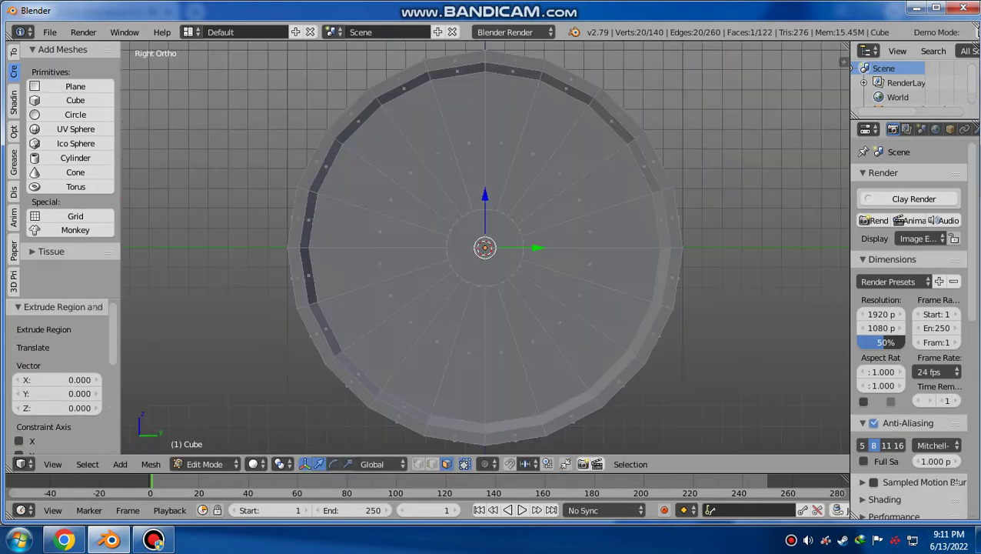
pyautogui.press('s')
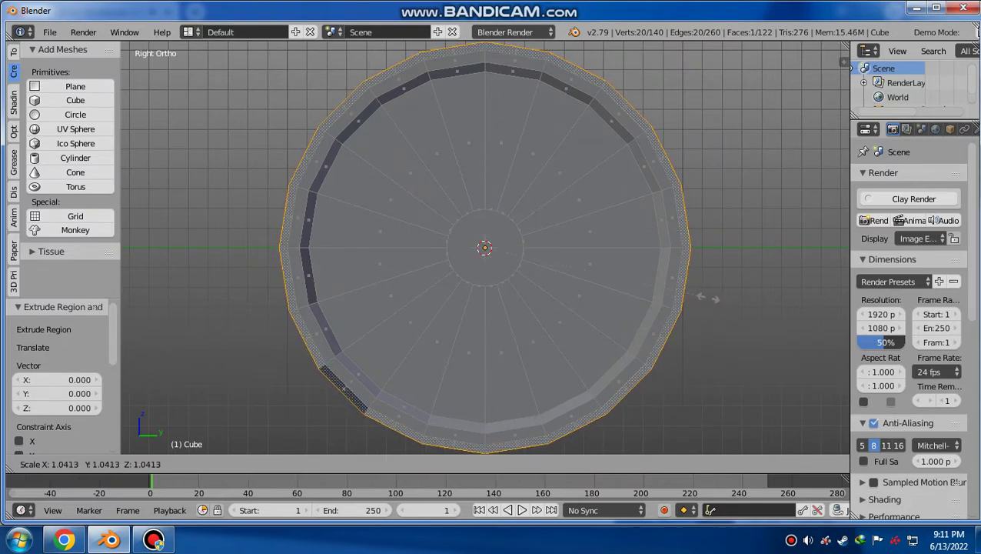
# - Widen the extruded rim to about 1.04, then extrude it and shift it -0.03 along X
pyautogui.click(707, 297)
pyautogui.moveTo(707, 296); pyautogui.dragTo(492, 308, button='middle')
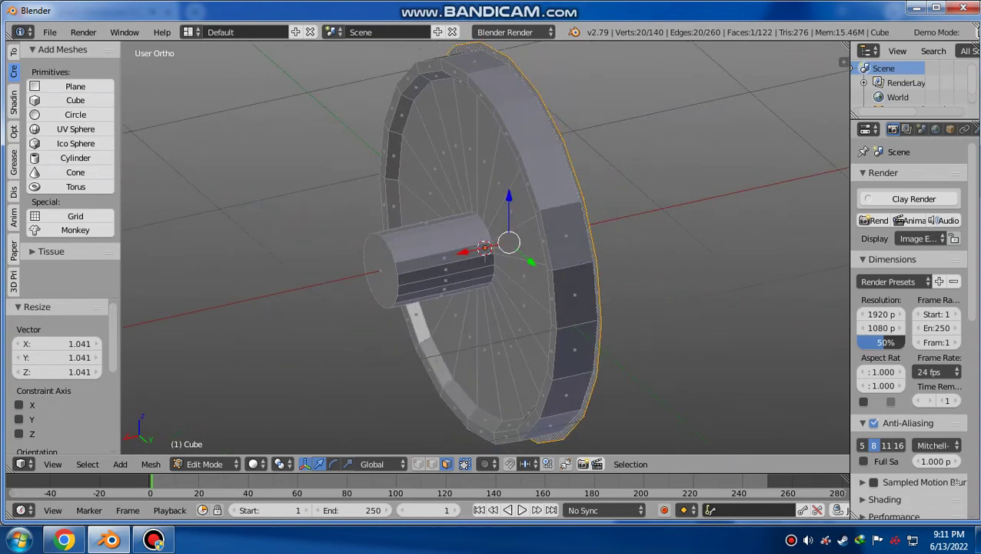
pyautogui.press('e')
pyautogui.press('Escape')
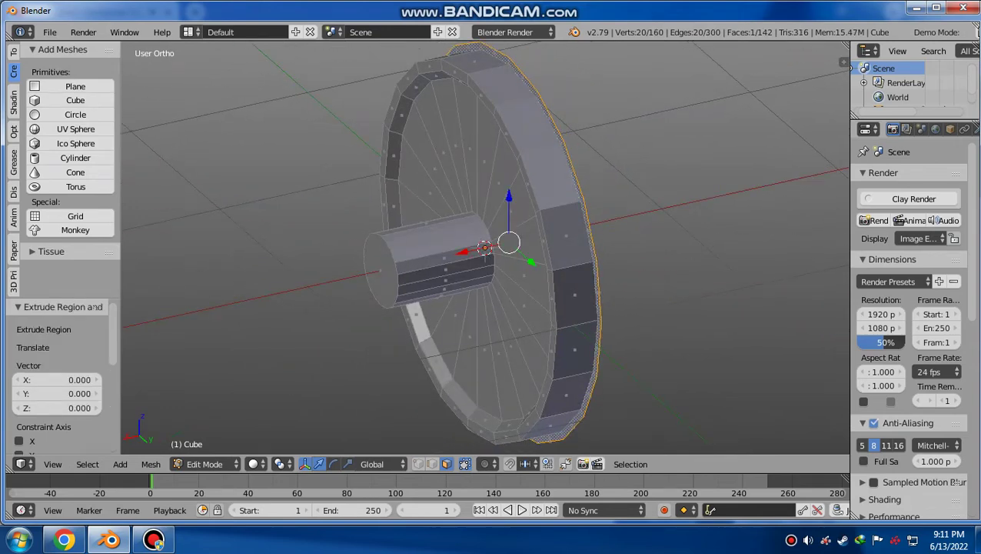
pyautogui.press('g')
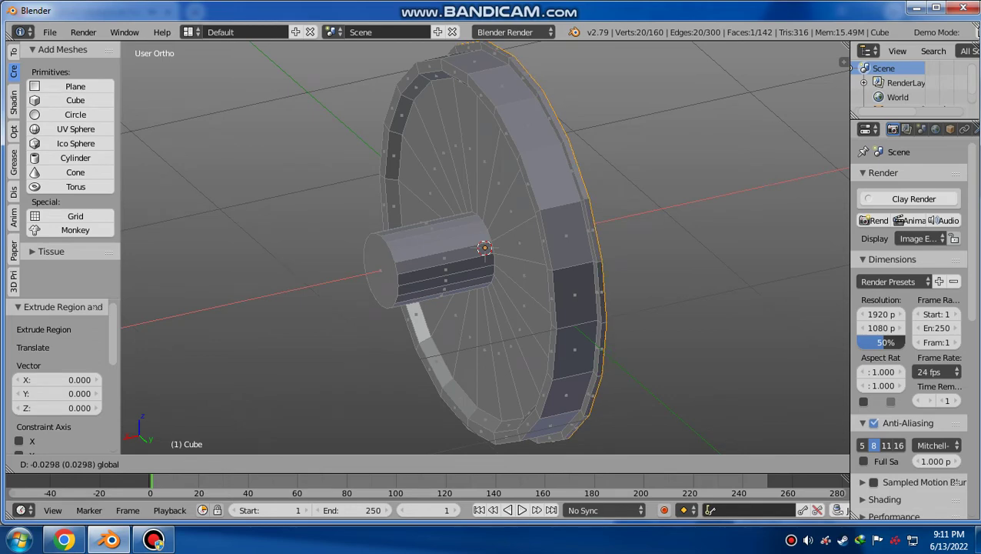
pyautogui.press('Return')
# - Extrude the wheel's flat face and shrink it to 0.259 around the centre
pyautogui.moveTo(492, 254); pyautogui.dragTo(430, 254, button='middle')
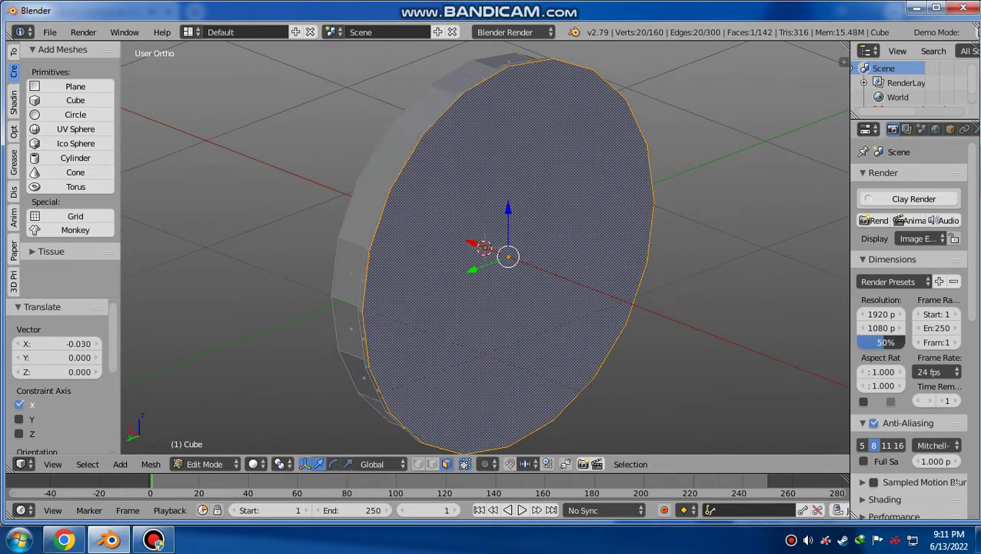
pyautogui.press('e')
pyautogui.press('Escape')
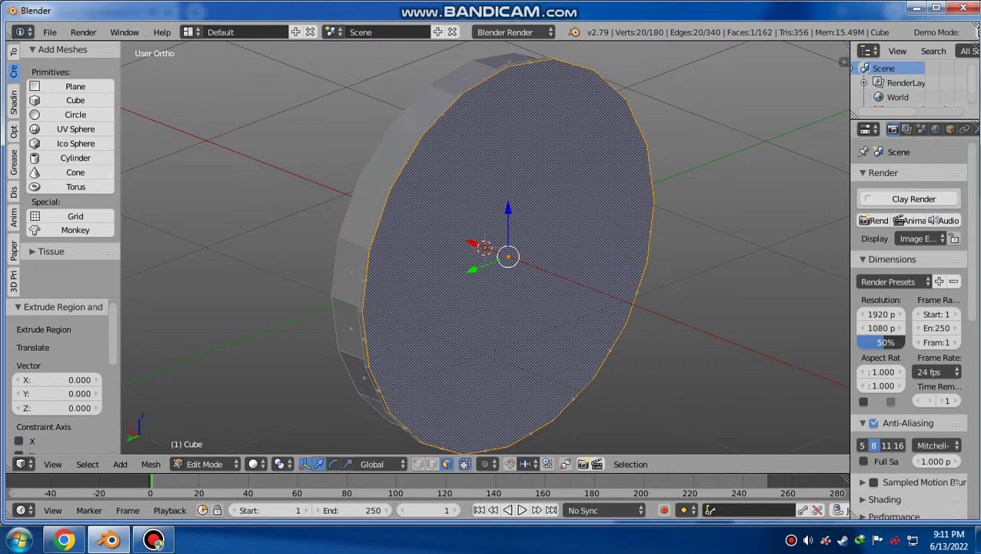
pyautogui.press('s')
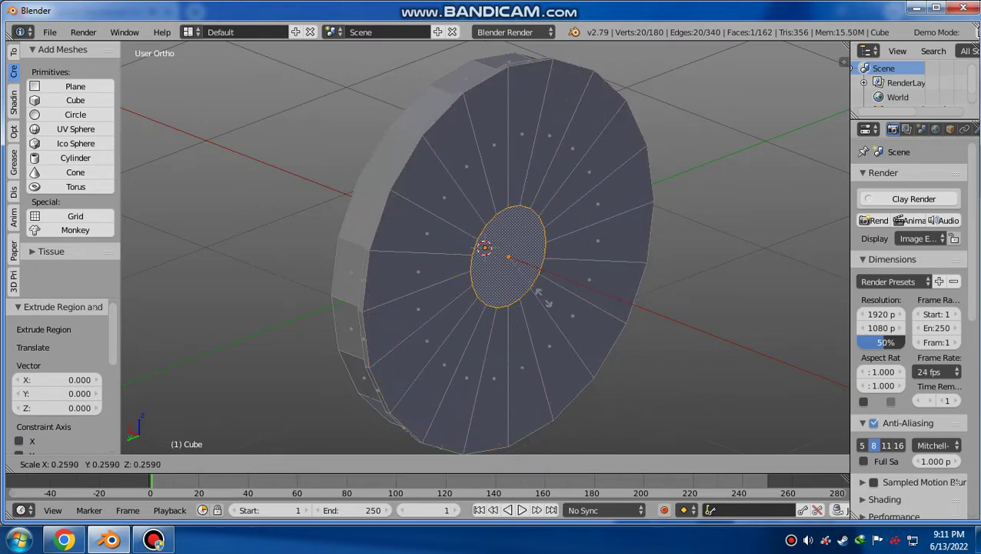
pyautogui.click(484, 246)
# - In wireframe side view, resize the central circle to 0.957, then return to solid shading
pyautogui.press('KP_3')
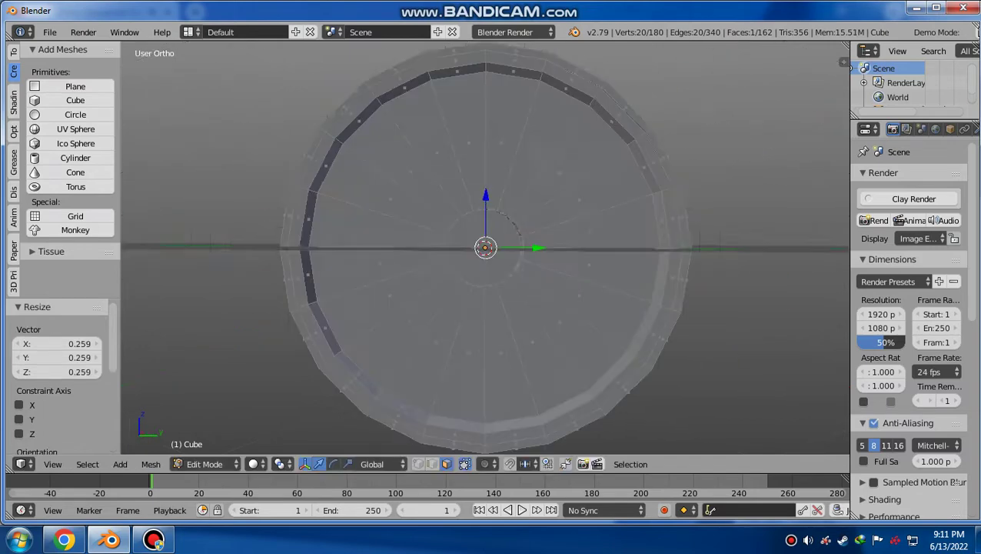
pyautogui.press('z')
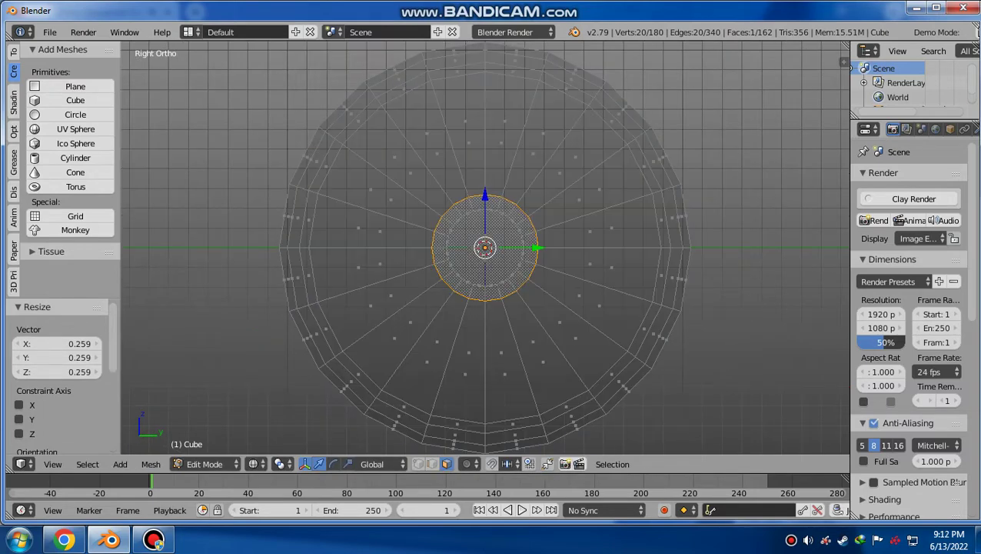
pyautogui.press('s')
pyautogui.click(492, 247)
pyautogui.moveTo(492, 247); pyautogui.dragTo(553, 231, button='middle')
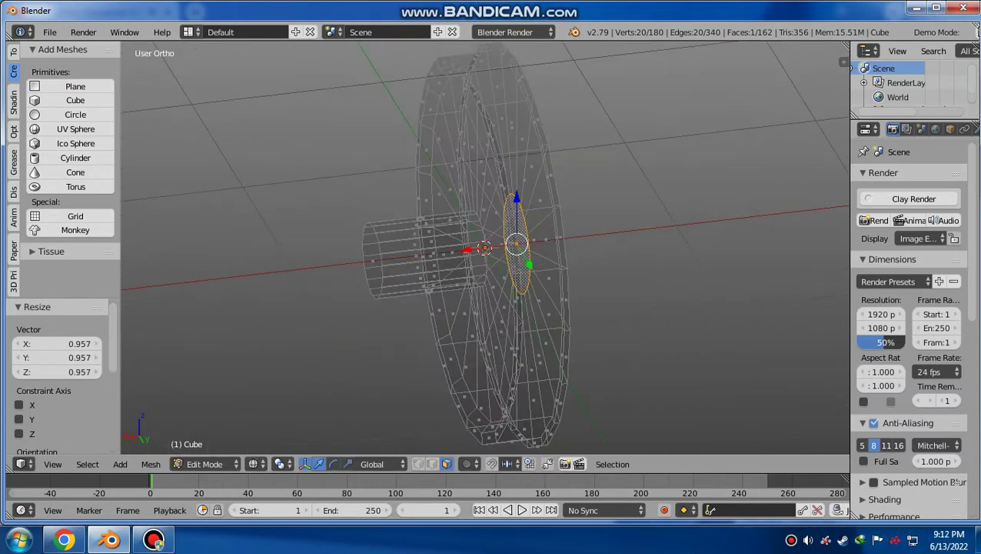
pyautogui.press('z')
pyautogui.click(596, 410)
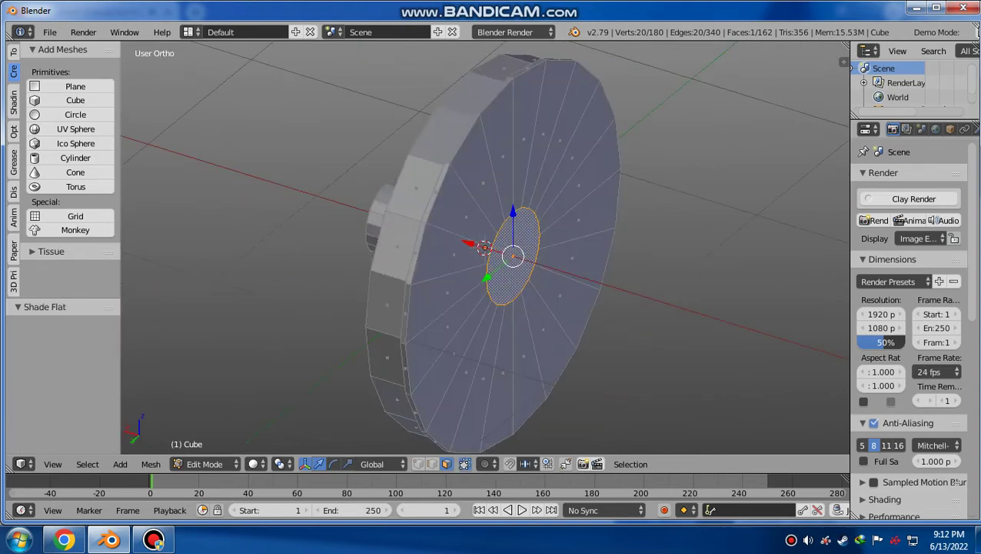
# - Extrude the central circle and pull it -0.263 along X into a hub
pyautogui.press('e')
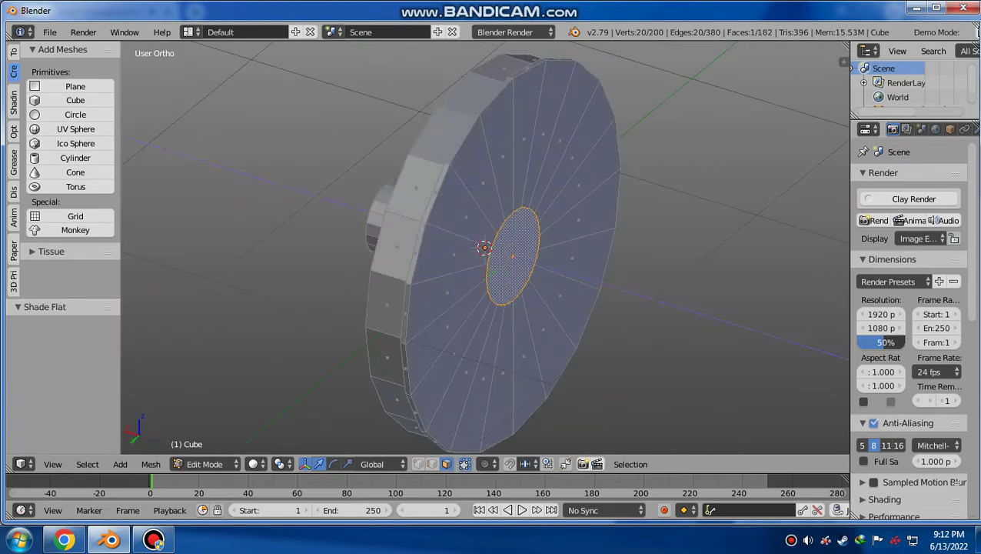
pyautogui.press('Escape')
pyautogui.press('g')
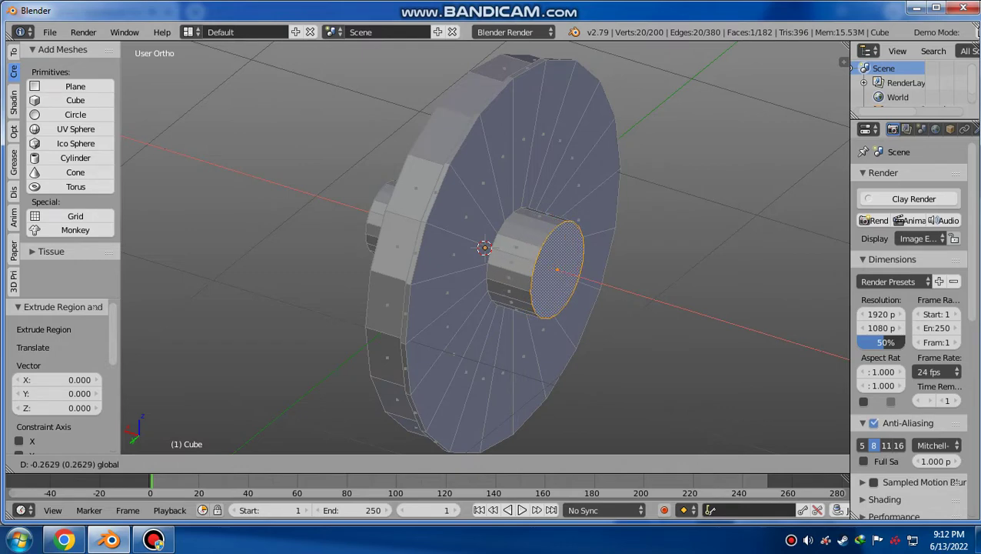
pyautogui.press('Return')
pyautogui.scroll(2, 485, 247)
# - Nudge the hub's end face slightly along X
pyautogui.press('g')
pyautogui.press('x')
pyautogui.press('Return')
pyautogui.keyDown('shift'); pyautogui.moveTo(492, 254); pyautogui.dragTo(456, 206, button='middle'); pyautogui.keyUp('shift')
# - Extrude the hub end, shrink it to 0.893 and move it -0.015 along X
pyautogui.press('e')
pyautogui.press('Escape')
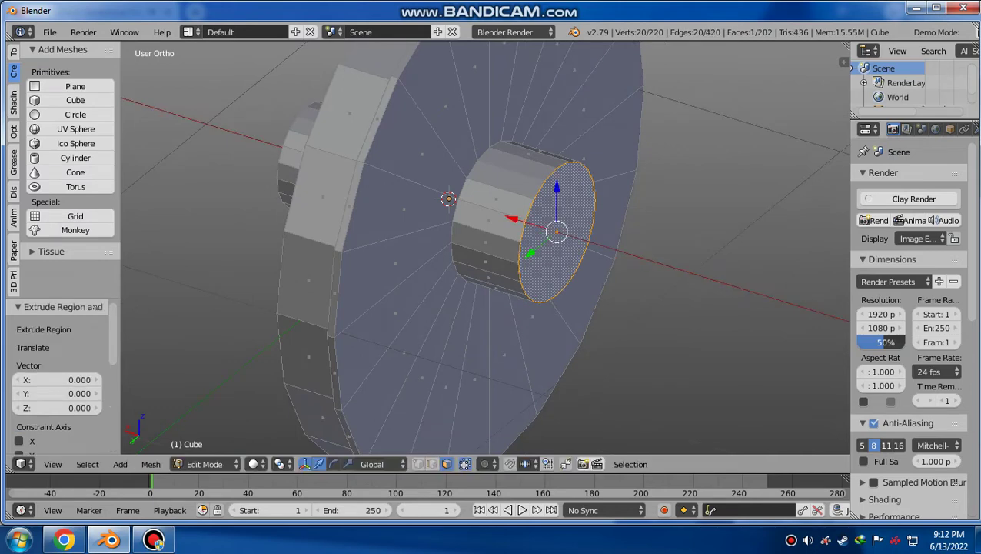
pyautogui.press('s')
pyautogui.press('Return')
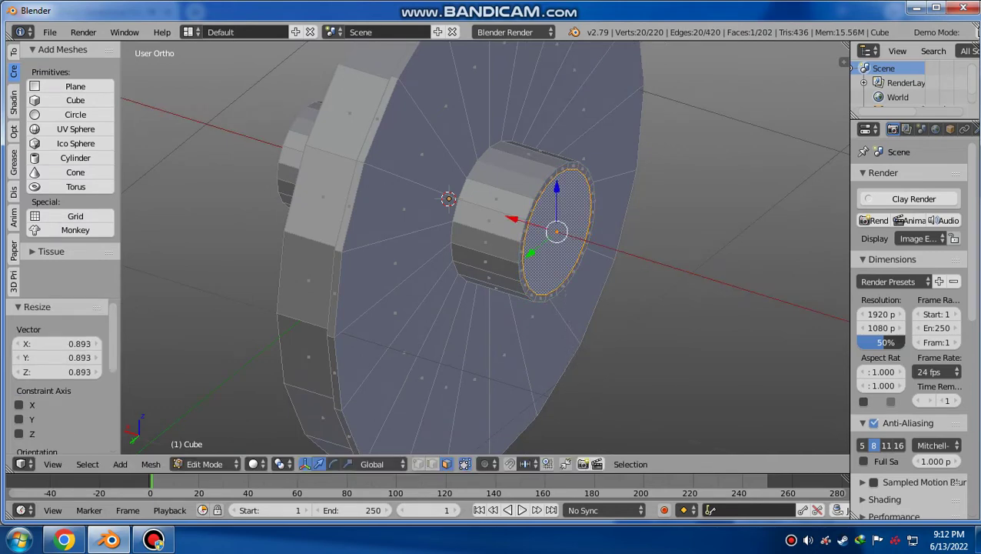
pyautogui.press('g')
pyautogui.press('x')
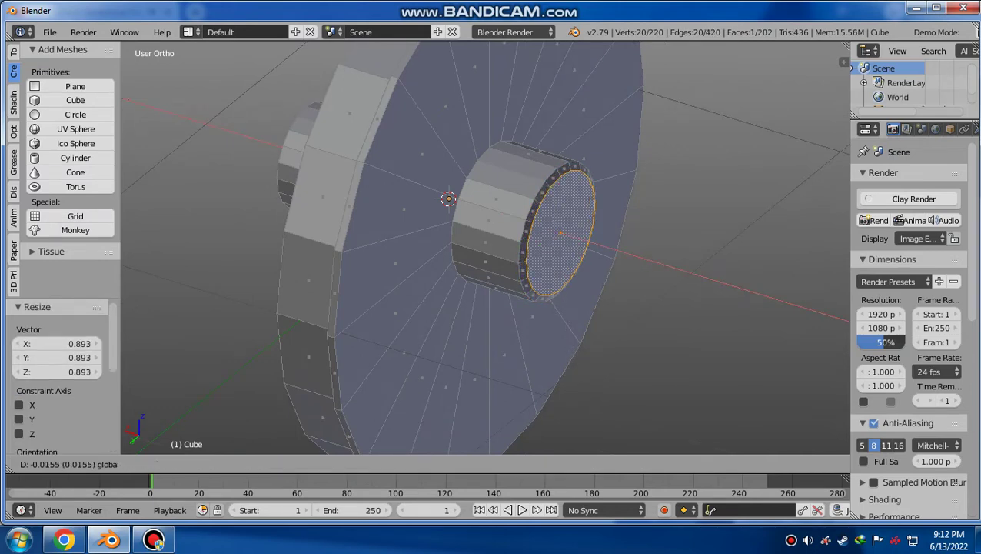
pyautogui.press('Return')
pyautogui.press('KP_3')
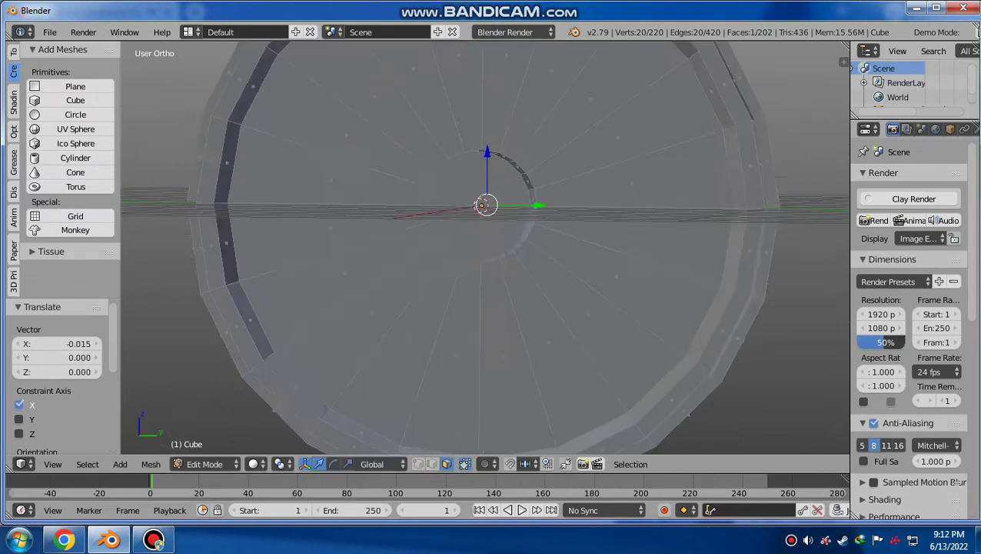
# - In wireframe, shrink the selected circle to 0.851
pyautogui.press('z')
pyautogui.click(689, 374)
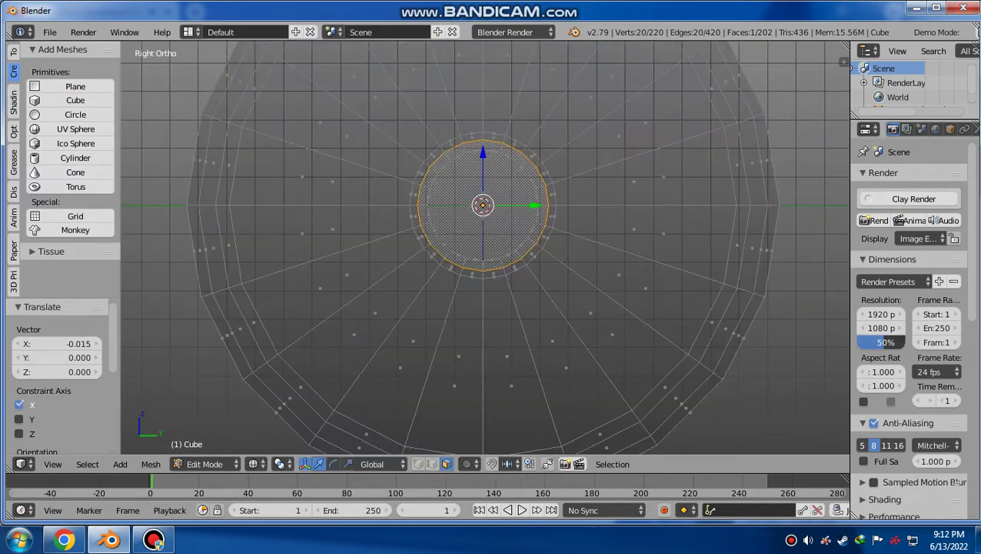
pyautogui.scroll(3, 485, 247)
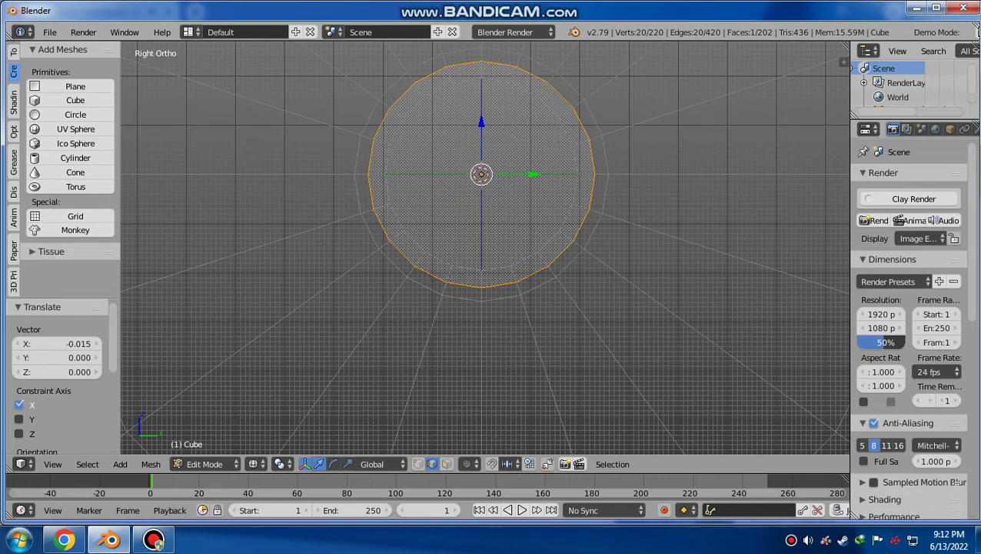
pyautogui.scroll(4, 603, 415)
pyautogui.press('s')
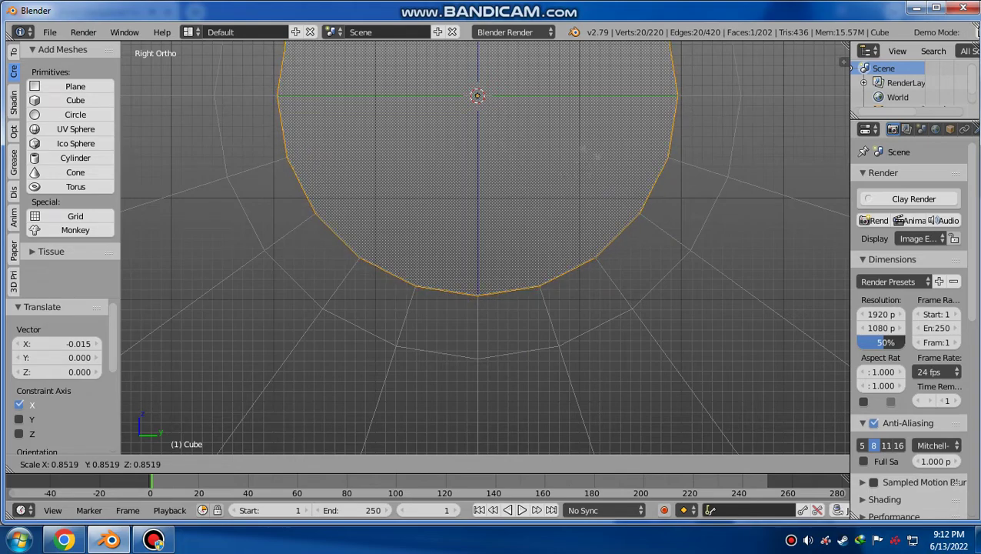
pyautogui.press('Return')
# - Zoom in, switch to vertex select and fine-tune the selection's scale, ending at 1.000
pyautogui.scroll(3, 473, 292)
pyautogui.scroll(3, 473, 293)
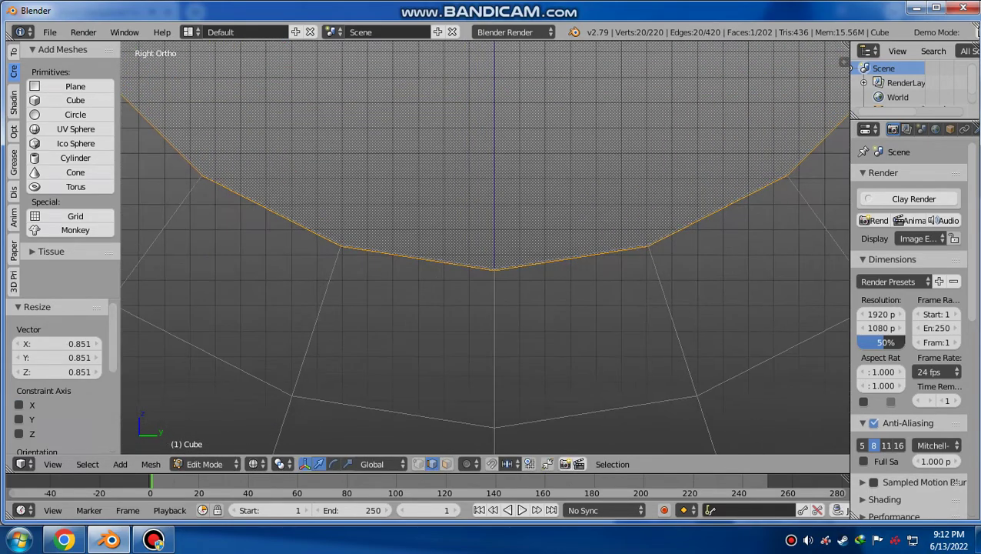
pyautogui.scroll(2, 473, 292)
pyautogui.scroll(2, 473, 292)
pyautogui.scroll(2, 538, 292)
pyautogui.scroll(2, 538, 292)
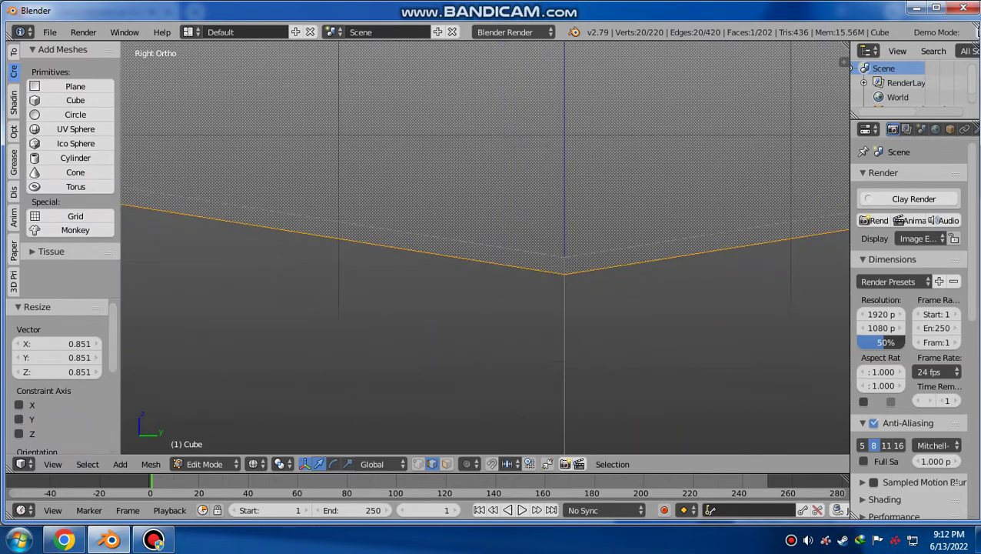
pyautogui.scroll(1, 538, 292)
pyautogui.moveTo(538, 292)
pyautogui.keyDown('shift'); pyautogui.mouseDown(button='middle')
pyautogui.moveTo(538, 231)
pyautogui.moveTo(538, 329)
pyautogui.moveTo(484, 386)
pyautogui.mouseUp(button='middle'); pyautogui.keyUp('shift')
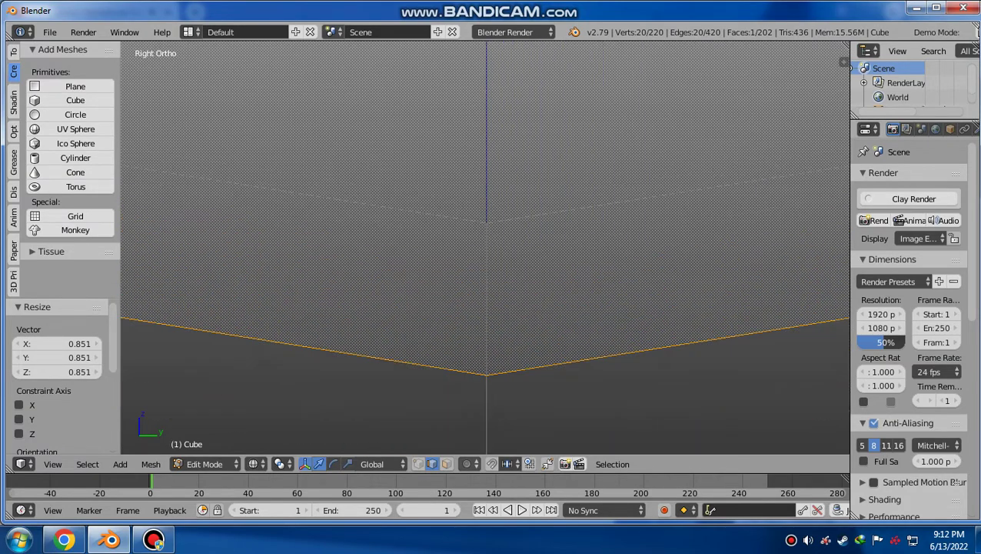
pyautogui.click(418, 463)
pyautogui.press('s')
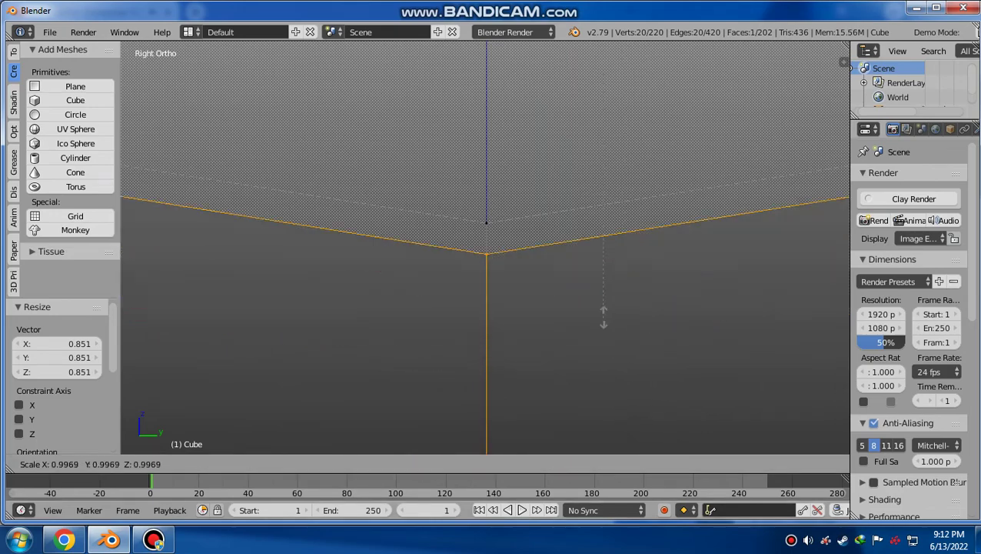
pyautogui.click(602, 288)
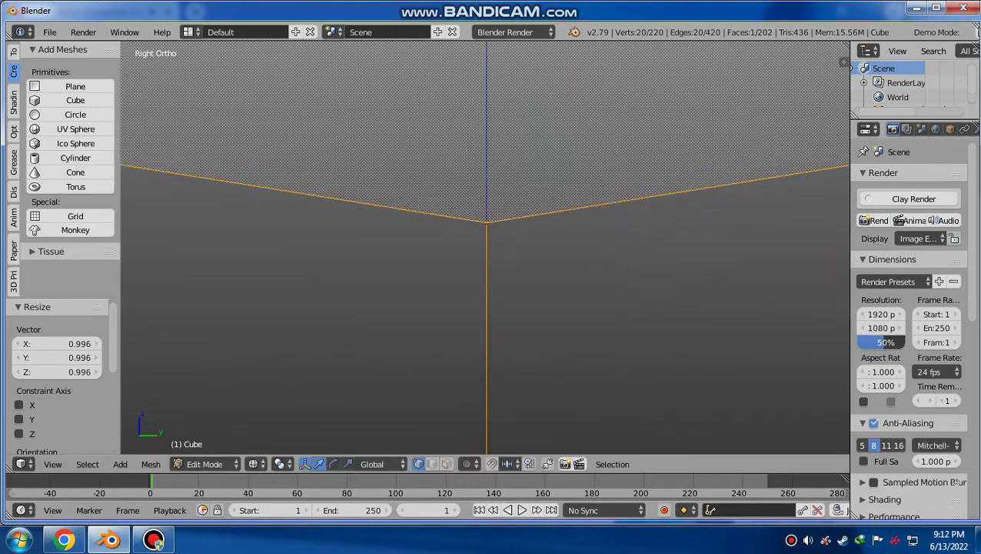
pyautogui.keyDown('shift'); pyautogui.moveTo(727, 359); pyautogui.dragTo(729, 332, button='middle'); pyautogui.keyUp('shift')
pyautogui.click(727, 332)
pyautogui.press('s')
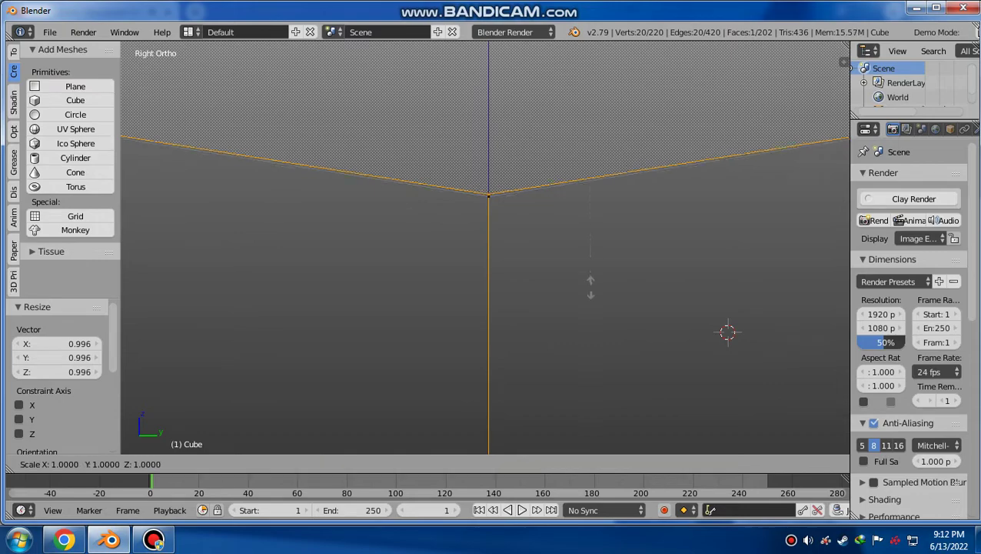
pyautogui.click(594, 334)
# - Extrude the axle's end face, stretch it -1.318 along X into a long shaft, and return to Object Mode
pyautogui.scroll(-2, 486, 247)
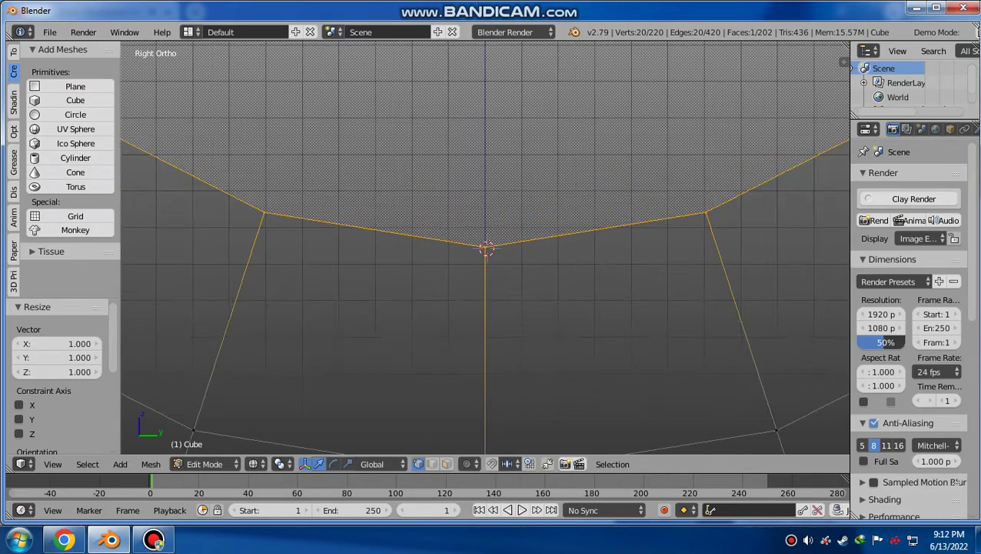
pyautogui.scroll(-3, 486, 248)
pyautogui.scroll(-2, 608, 269)
pyautogui.scroll(3, 609, 269)
pyautogui.moveTo(609, 270); pyautogui.dragTo(538, 231, button='middle')
pyautogui.scroll(2, 538, 230)
pyautogui.press('e')
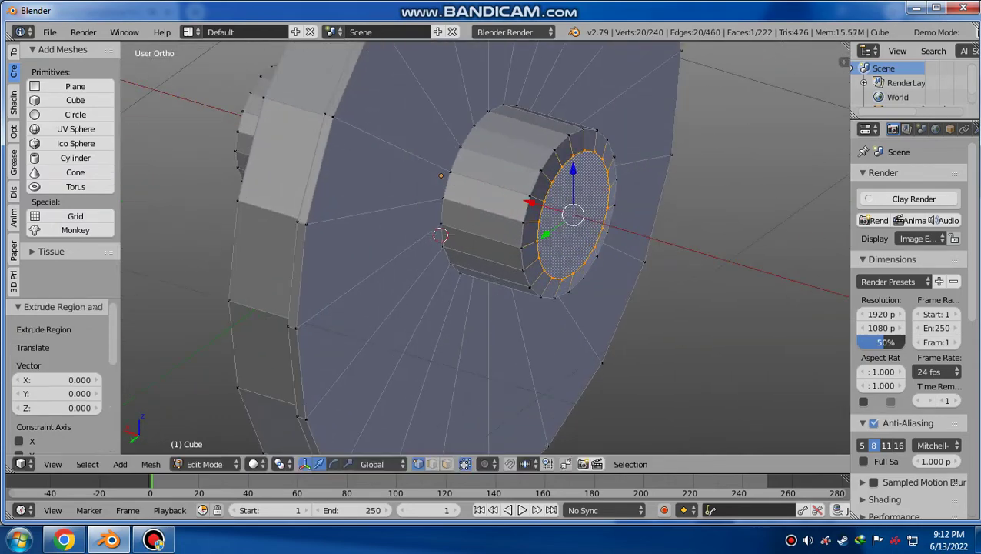
pyautogui.press('Escape')
pyautogui.scroll(-2, 471, 246)
pyautogui.press('g')
pyautogui.press('x')
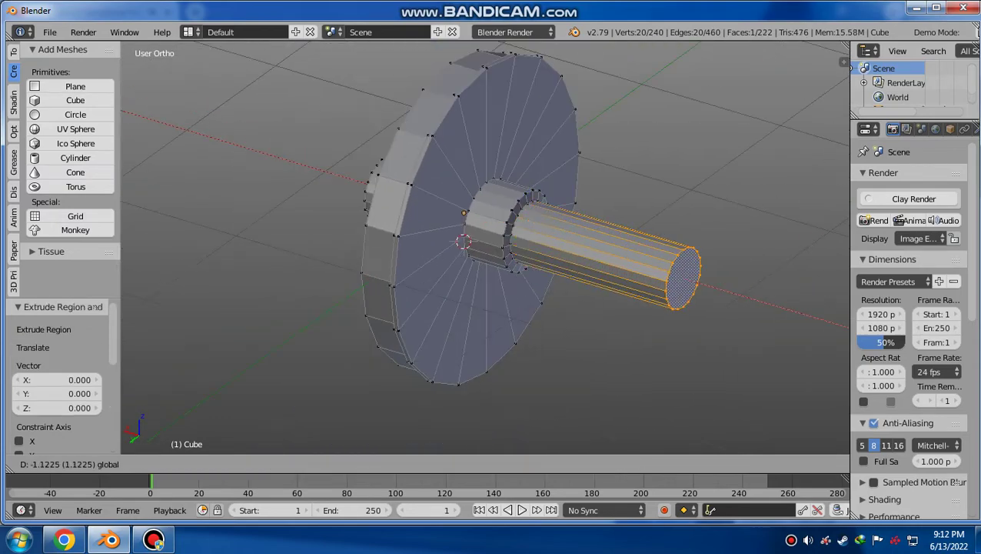
pyautogui.press('Return')
pyautogui.click(204, 464)
pyautogui.click(219, 447)
pyautogui.moveTo(459, 303); pyautogui.dragTo(477, 382, button='middle')
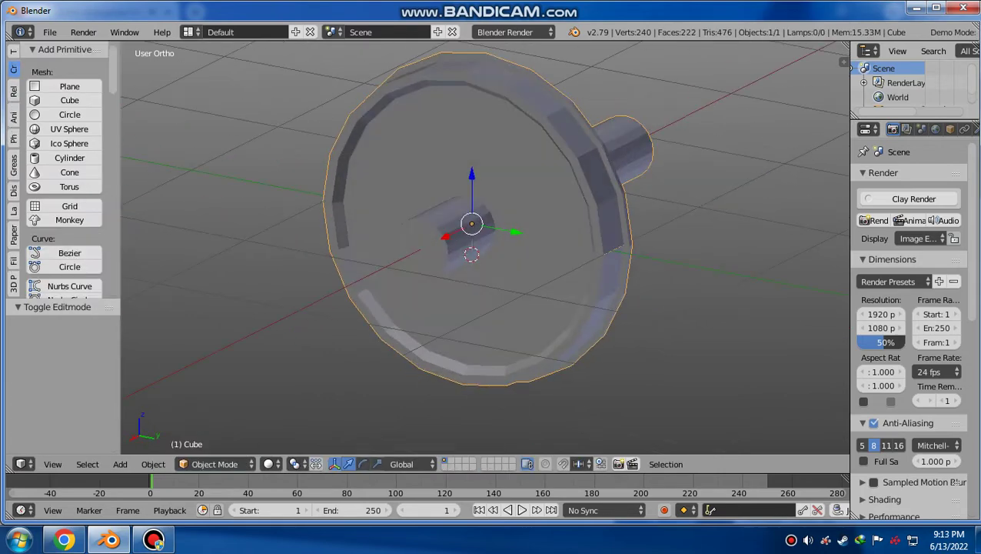
# - Shade the wheel smooth and turn on Auto Smooth with an angle of about 31.6°
pyautogui.click(13, 50)
pyautogui.click(46, 259)
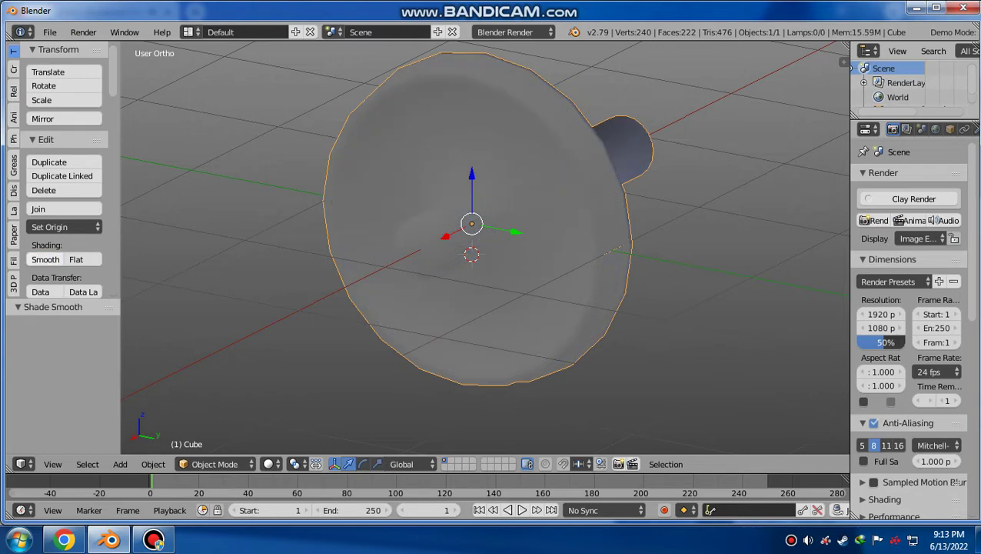
pyautogui.hotkey('ctrl', 'Up')
pyautogui.hotkey('ctrl', 'Up')
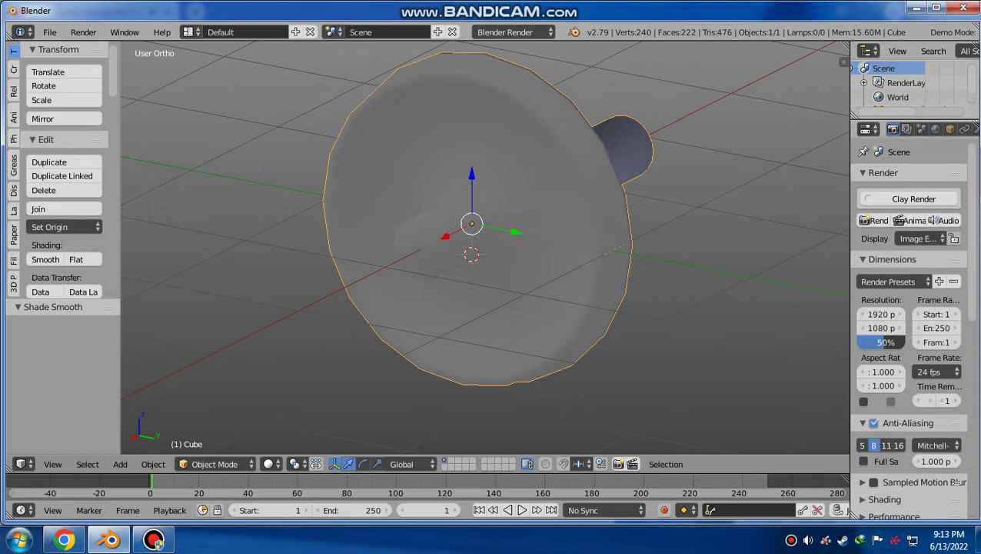
pyautogui.moveTo(850, 308); pyautogui.dragTo(795, 308)
pyautogui.click(936, 128)
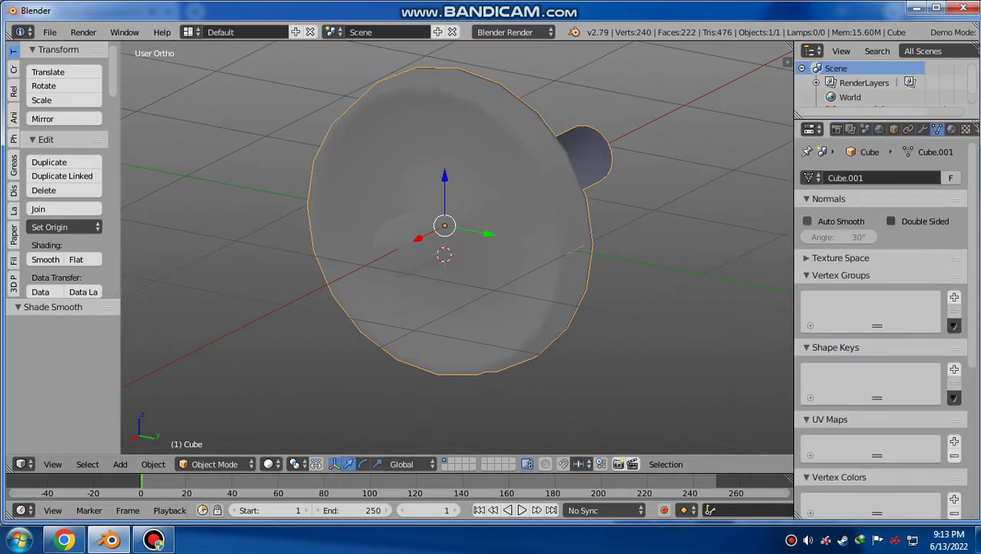
pyautogui.click(808, 220)
pyautogui.moveTo(842, 236); pyautogui.dragTo(847, 237)
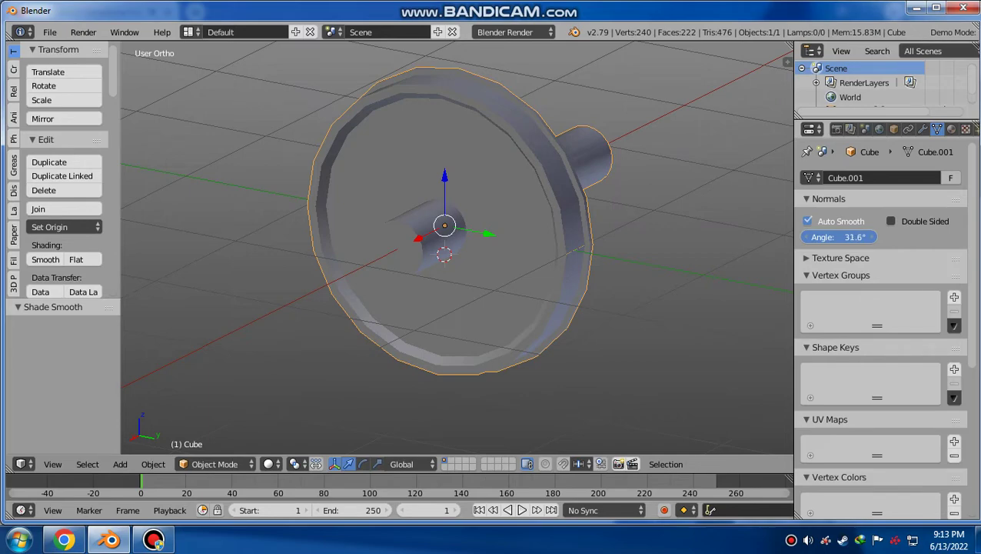
# - Apply the wheel object's scale to its mesh
pyautogui.scroll(5, 457, 246)
pyautogui.moveTo(456, 246); pyautogui.dragTo(461, 230, button='middle')
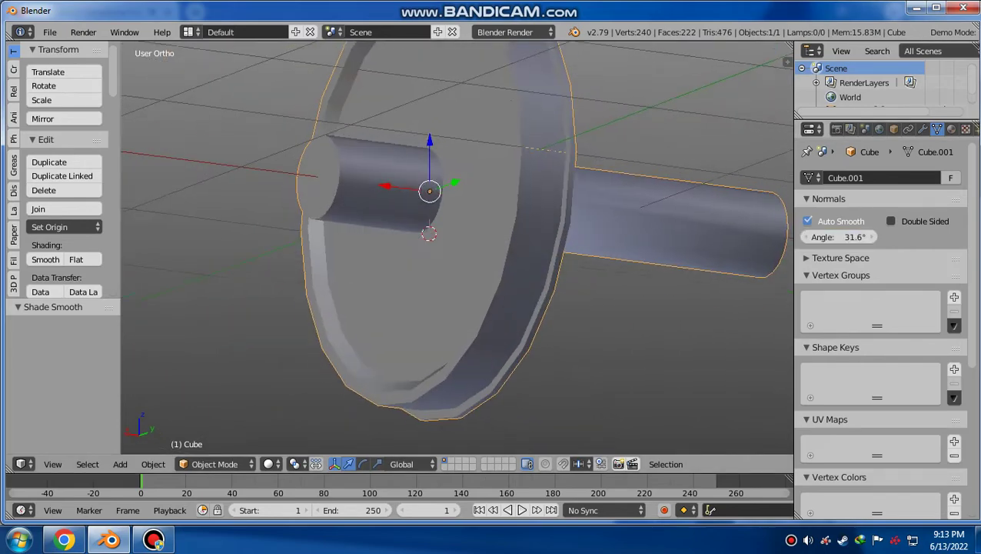
pyautogui.moveTo(456, 246)
pyautogui.mouseDown(button='middle')
pyautogui.moveTo(492, 246)
pyautogui.moveTo(492, 231)
pyautogui.mouseUp(button='middle')
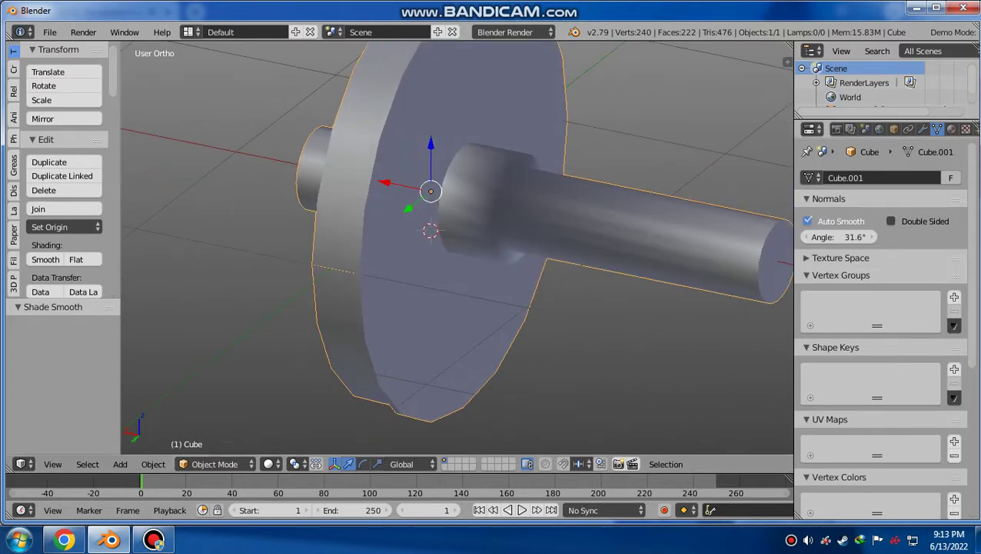
pyautogui.hotkey('ctrl', 'a')
pyautogui.click(453, 300)
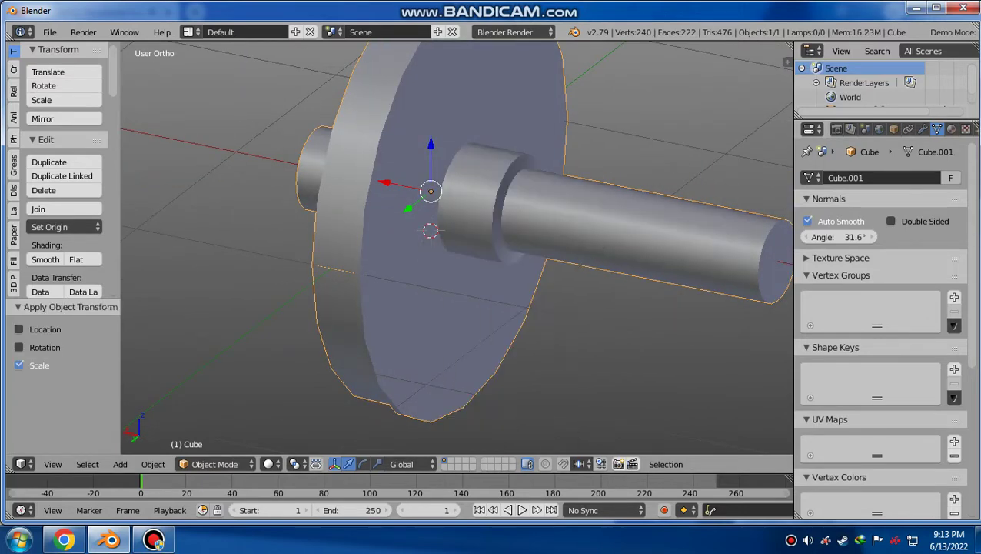
pyautogui.scroll(-2, 453, 301)
pyautogui.moveTo(456, 246); pyautogui.dragTo(492, 230, button='middle')
pyautogui.scroll(1, 457, 230)
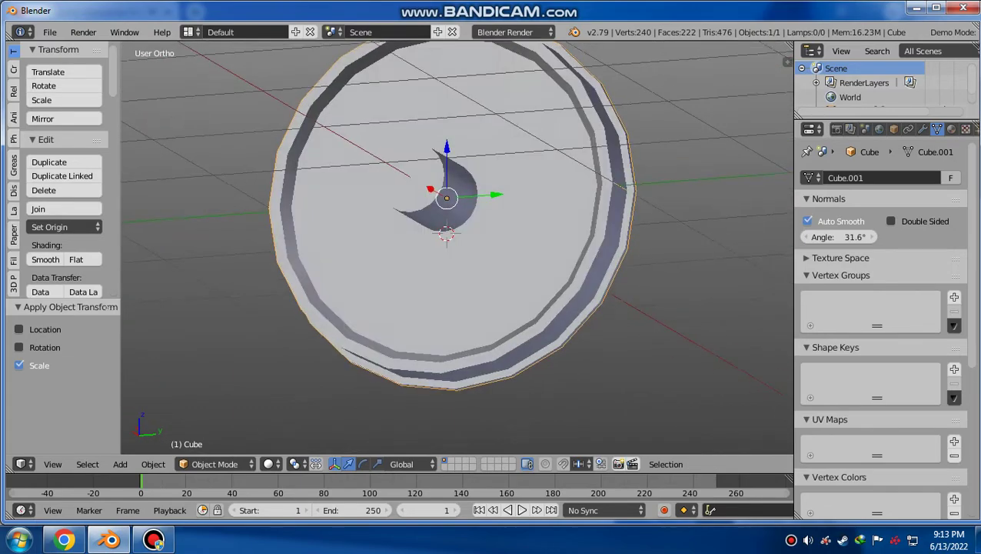
pyautogui.hotkey('ctrl', 'Up')
# - In Edit Mode, select the whole wheel mesh and remove duplicate vertices
pyautogui.moveTo(461, 254); pyautogui.dragTo(523, 215, button='middle')
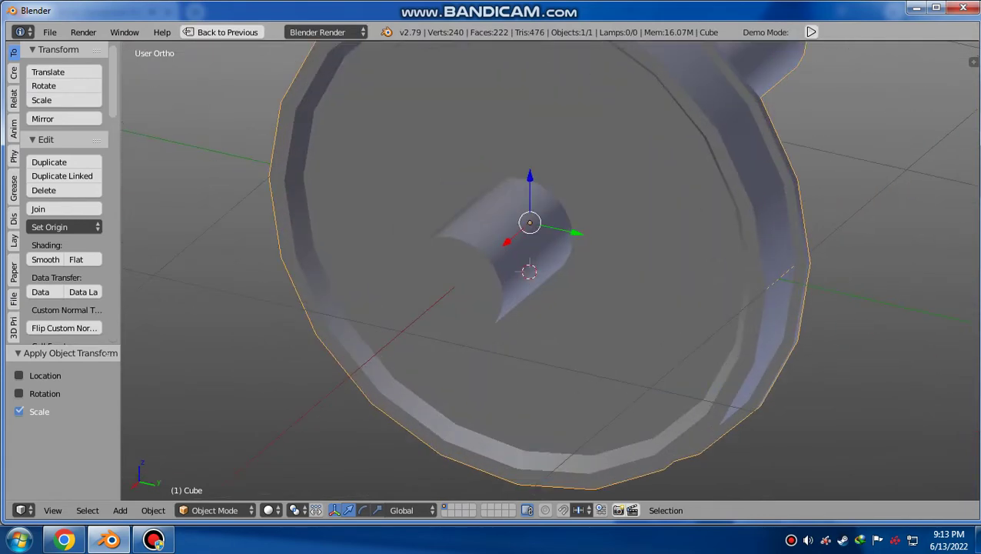
pyautogui.press('Tab')
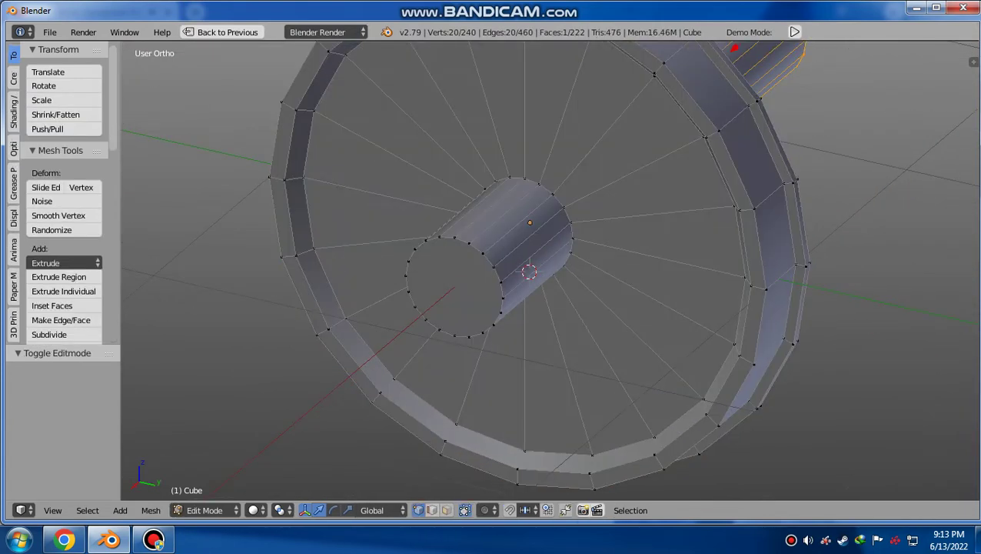
pyautogui.rightClick(567, 215)
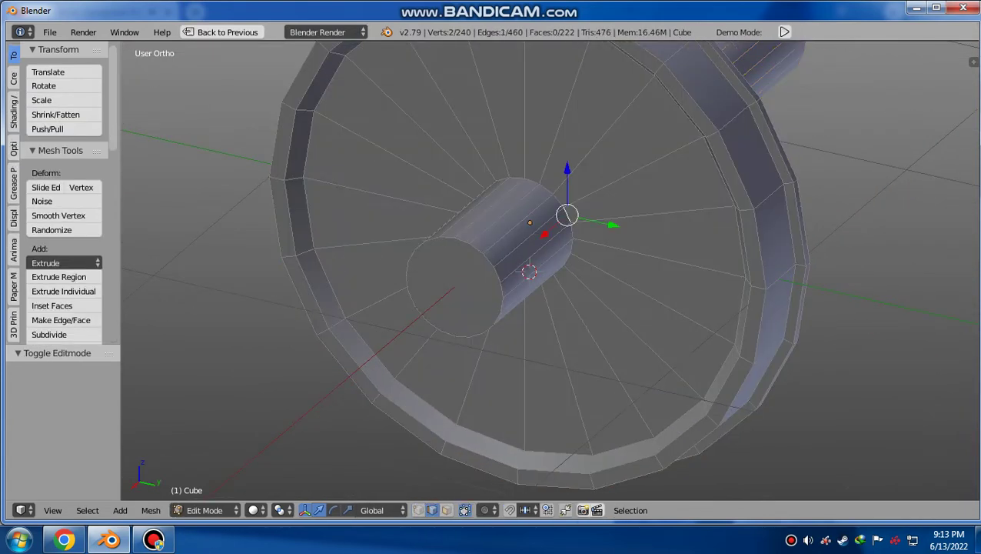
pyautogui.press('a')
pyautogui.press('a')
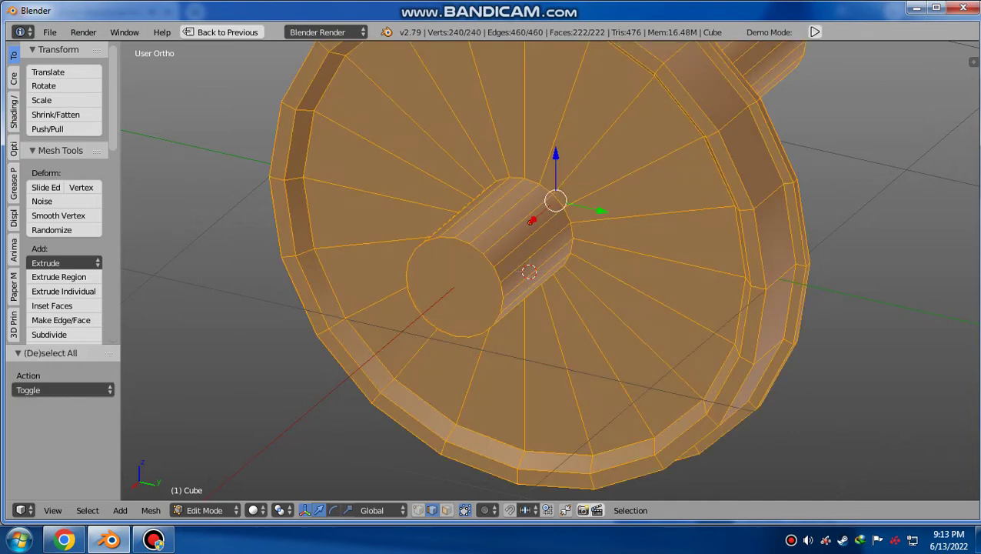
pyautogui.press('w')
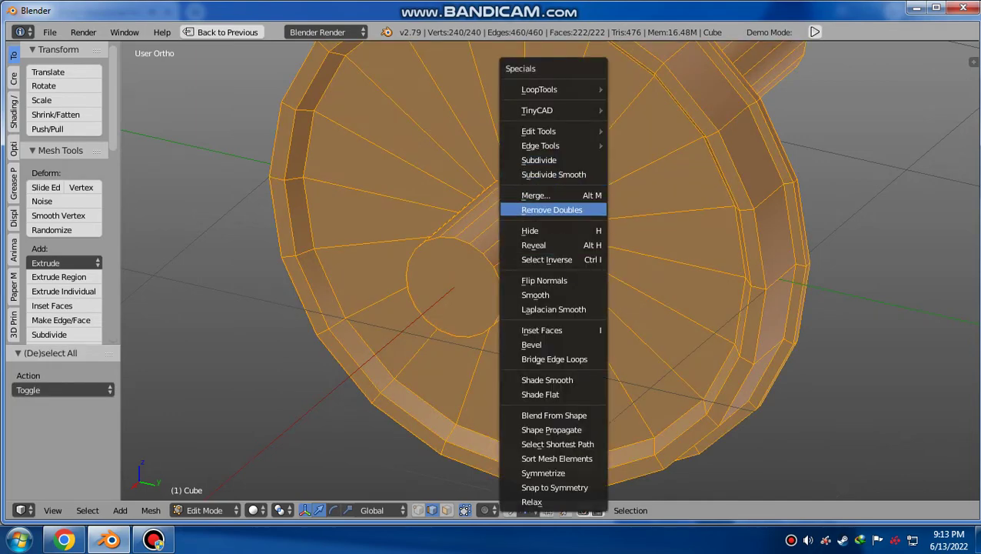
pyautogui.click(551, 210)
# - Bevel the edge loop at the hub's base with an offset of 0.112
pyautogui.keyDown('alt'); pyautogui.rightClick(570, 246); pyautogui.keyUp('alt')
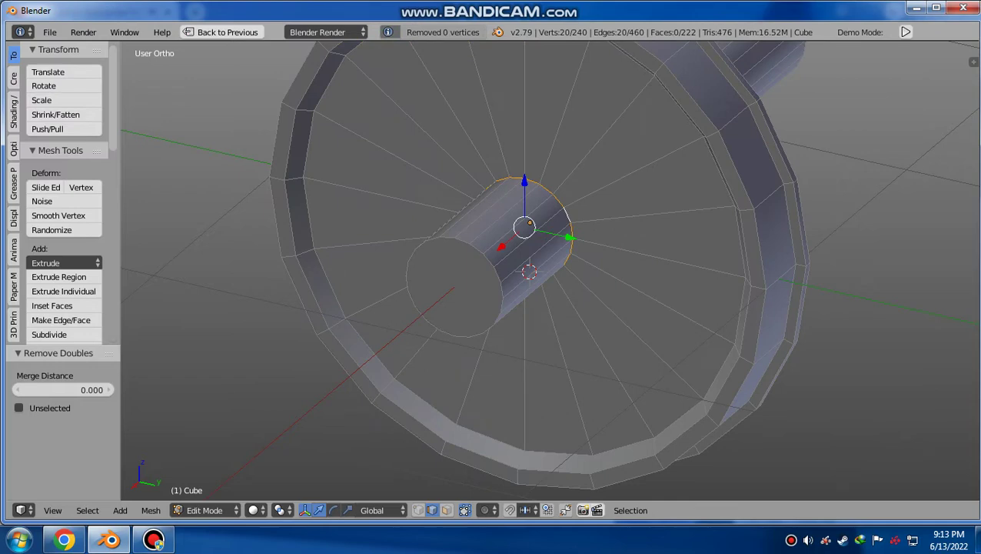
pyautogui.hotkey('ctrl', 'b')
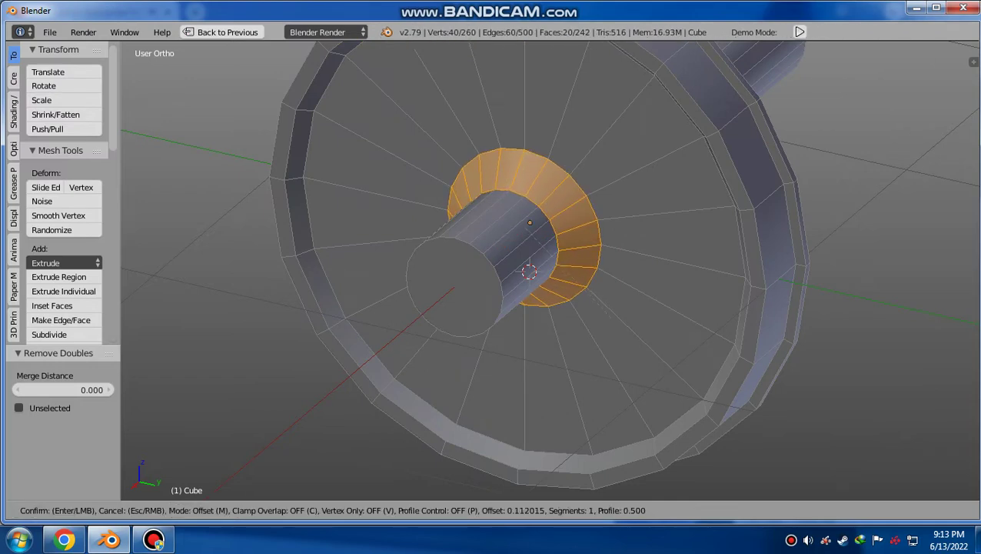
pyautogui.click(529, 223)
pyautogui.moveTo(529, 223)
pyautogui.mouseDown(button='middle')
pyautogui.moveTo(527, 231)
pyautogui.moveTo(553, 234)
pyautogui.mouseUp(button='middle')
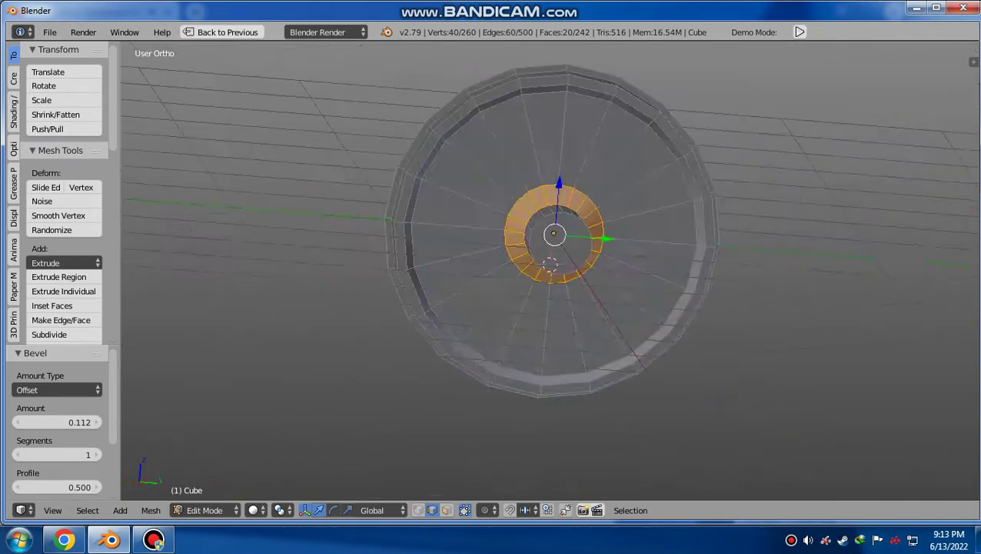
# - View the wheel from the front in wireframe shading
pyautogui.press('KP_1')
pyautogui.press('z')
pyautogui.click(744, 299)
pyautogui.scroll(3, 744, 298)
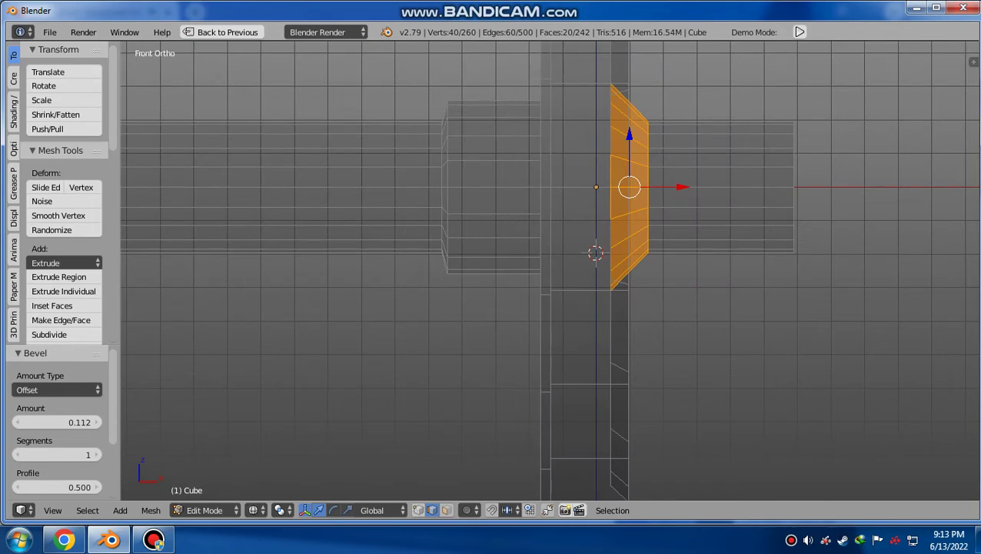
# - Deselect the bevelled ring's inner vertices and shift the outer ones along X
pyautogui.press('1')
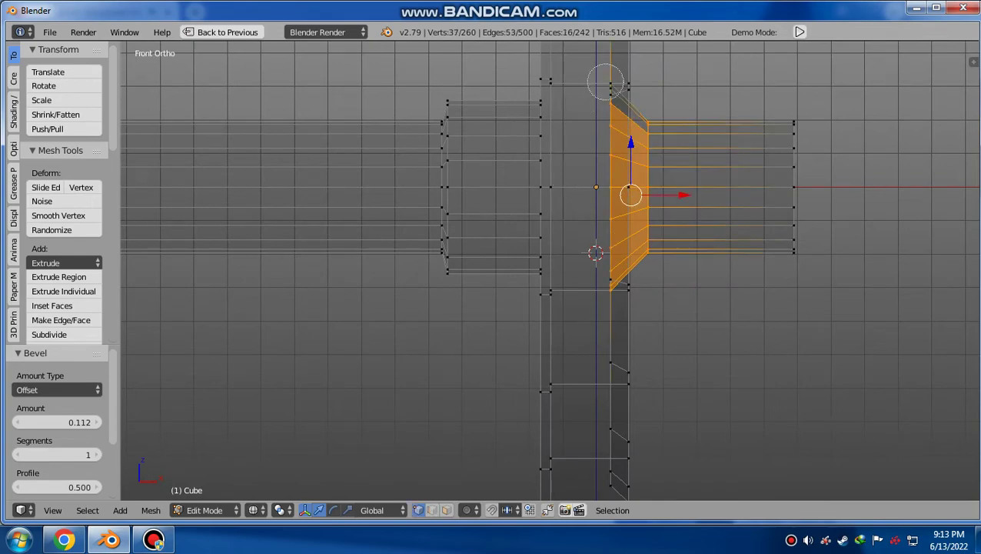
pyautogui.moveTo(578, 102); pyautogui.dragTo(598, 299, button='middle')
pyautogui.scroll(3, 547, 274)
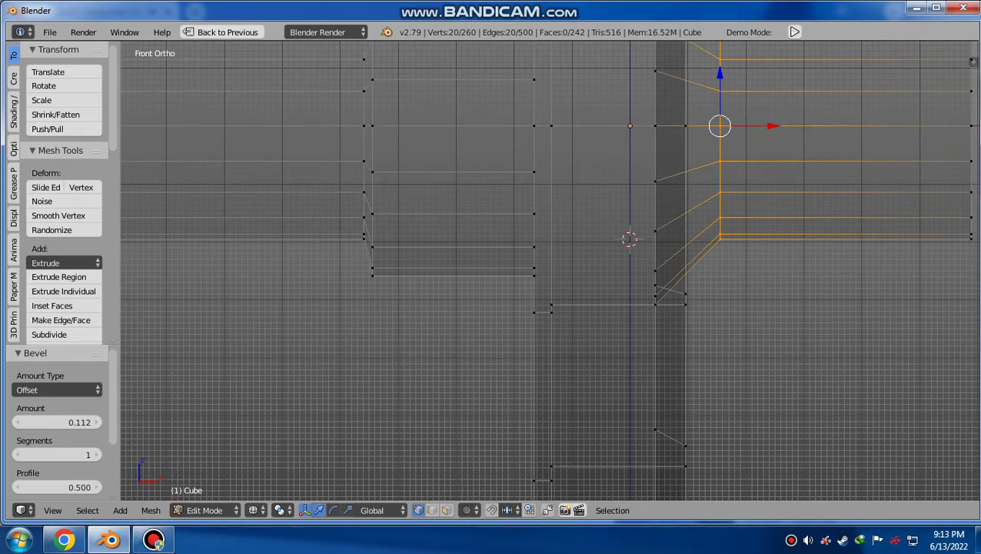
pyautogui.press('g')
pyautogui.press('x')
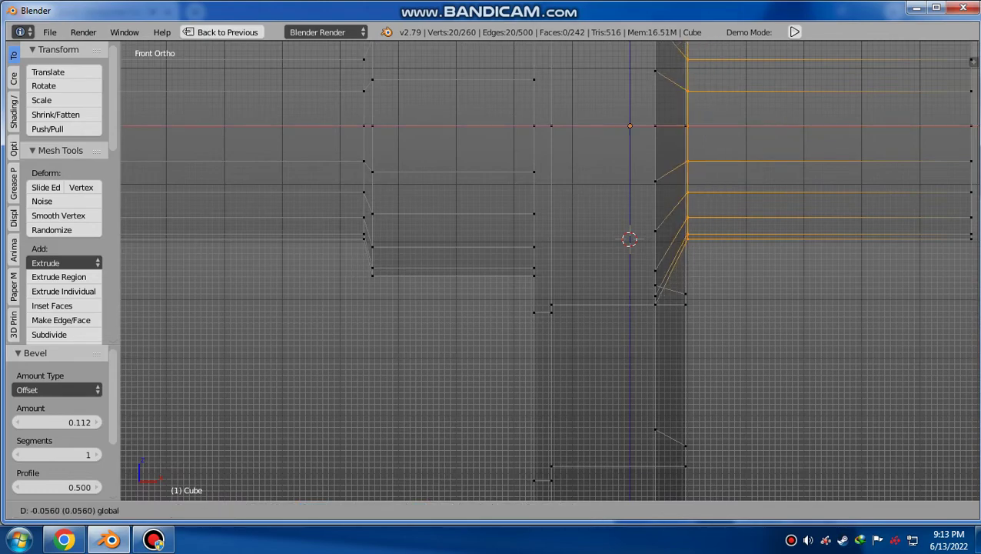
pyautogui.click(688, 231)
# - Return to solid shading and nudge the selected vertices slightly further along X
pyautogui.press('z')
pyautogui.click(692, 313)
pyautogui.moveTo(692, 313)
pyautogui.mouseDown(button='middle')
pyautogui.moveTo(492, 269)
pyautogui.moveTo(539, 271)
pyautogui.mouseUp(button='middle')
pyautogui.press('g')
pyautogui.press('x')
pyautogui.press('Return')
# - Switch back to Object Mode and shade the whole wheel smooth
pyautogui.click(204, 510)
pyautogui.moveTo(539, 308)
pyautogui.mouseDown(button='middle')
pyautogui.moveTo(492, 307)
pyautogui.moveTo(584, 293)
pyautogui.moveTo(569, 303)
pyautogui.moveTo(600, 300)
pyautogui.mouseUp(button='middle')
pyautogui.click(219, 489)
pyautogui.click(46, 259)
pyautogui.moveTo(538, 307); pyautogui.dragTo(615, 296, button='middle')
pyautogui.scroll(2, 538, 269)
# - Nudge the selected hub edge loop in Edit Mode, then return to Object Mode
pyautogui.press('Tab')
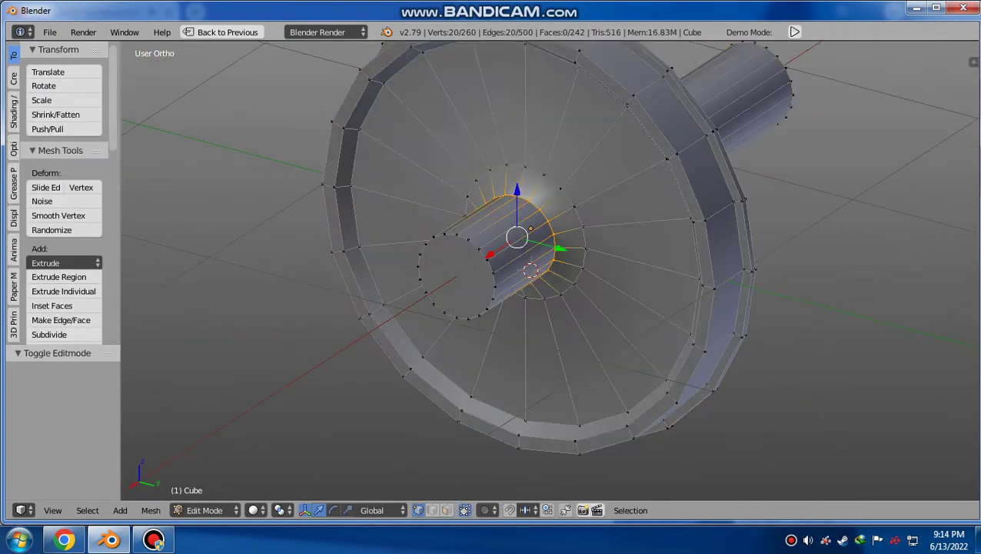
pyautogui.press('g')
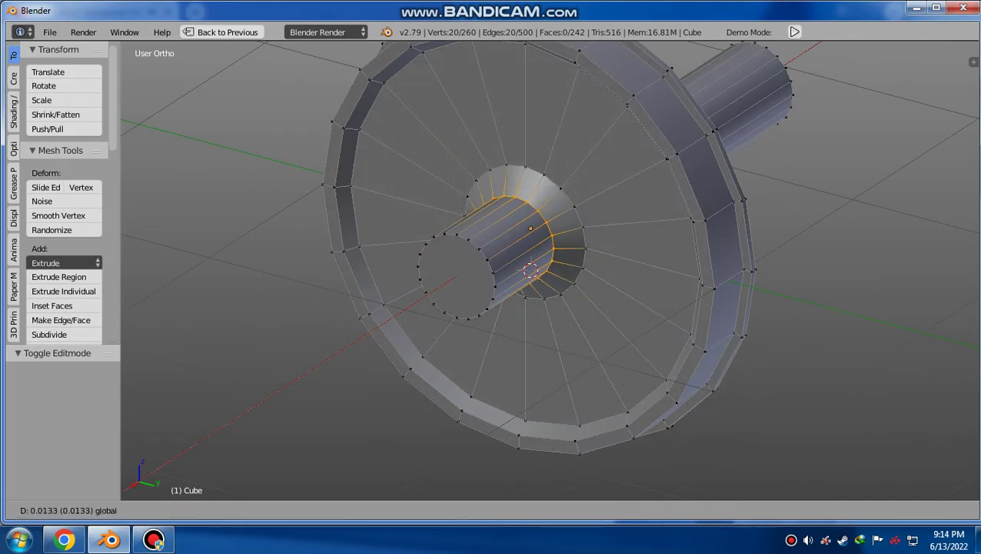
pyautogui.press('Return')
pyautogui.click(215, 509)
pyautogui.click(211, 491)
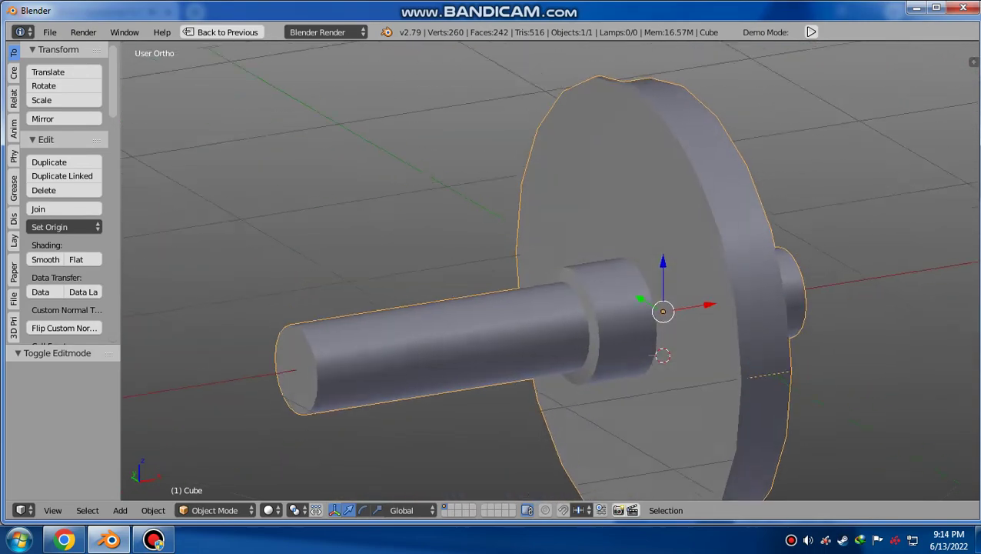
pyautogui.scroll(-3, 551, 319)
pyautogui.scroll(2, 551, 319)
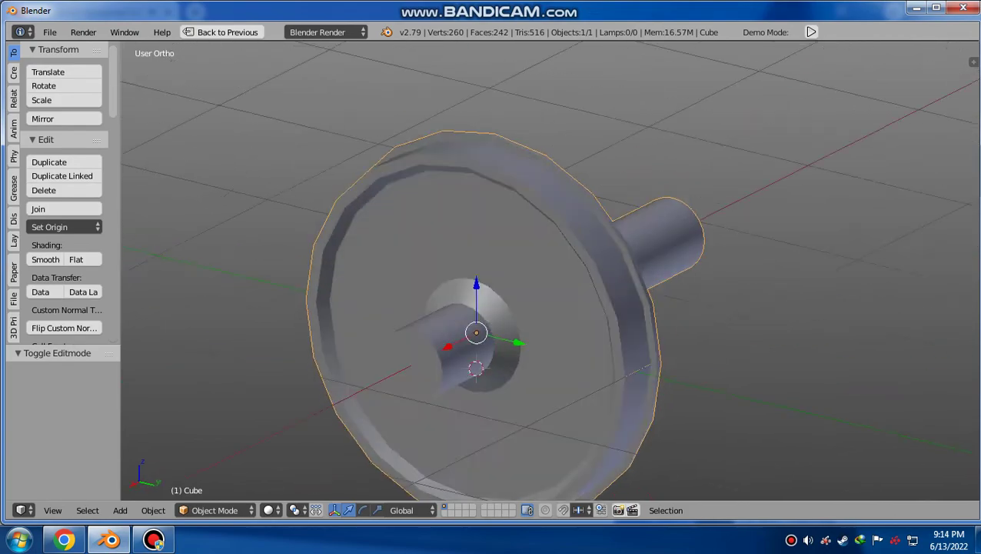